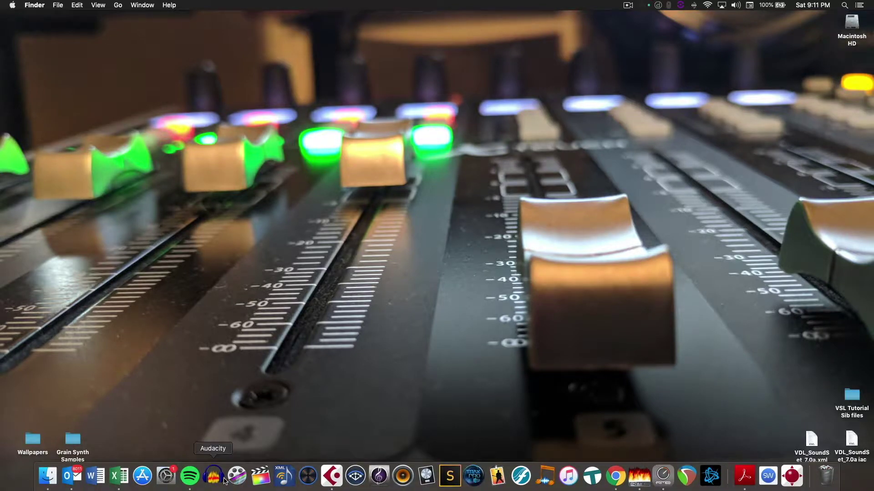
Launch Vienna Ensemble Pro Server 6.0.17226 and wait for its empty server window
click(354, 476)
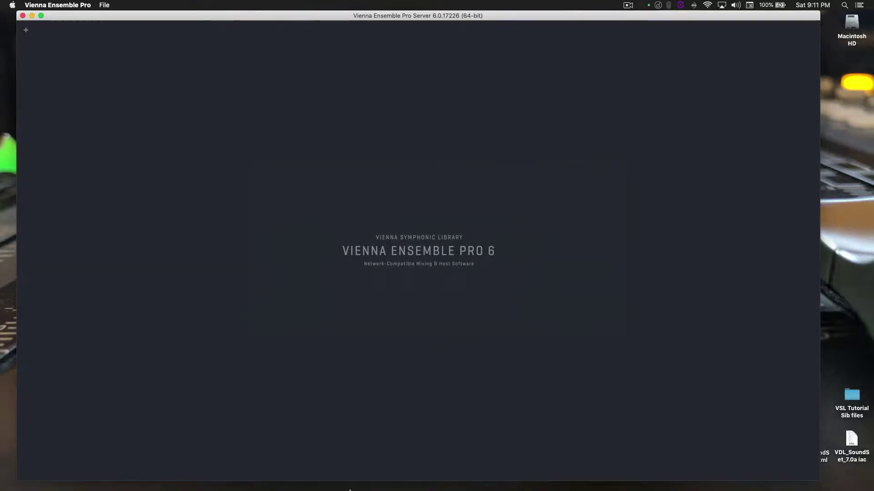
mouse_move(377, 488)
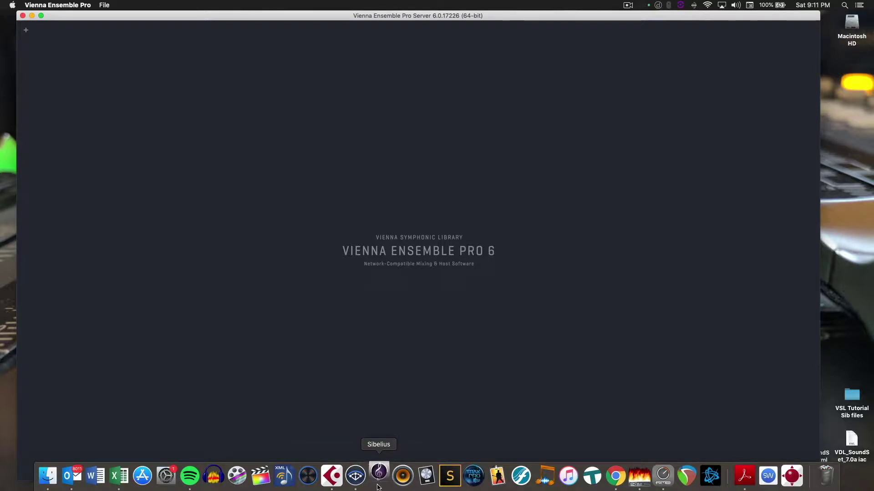
Switch to Sibelius showing the Vienna Ensemble Tutorial full score
click(377, 488)
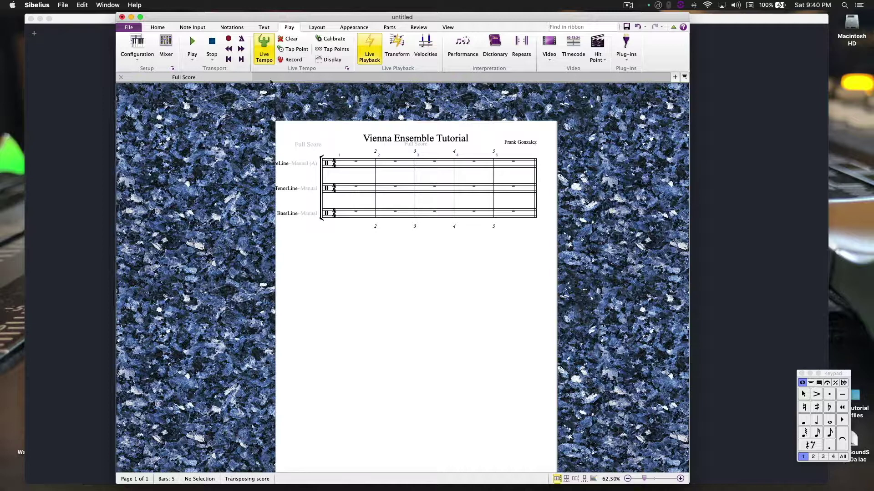
Create a new playback configuration named 'Vienna Ensemble VDL Tutorial' in Play > Setup
click(172, 68)
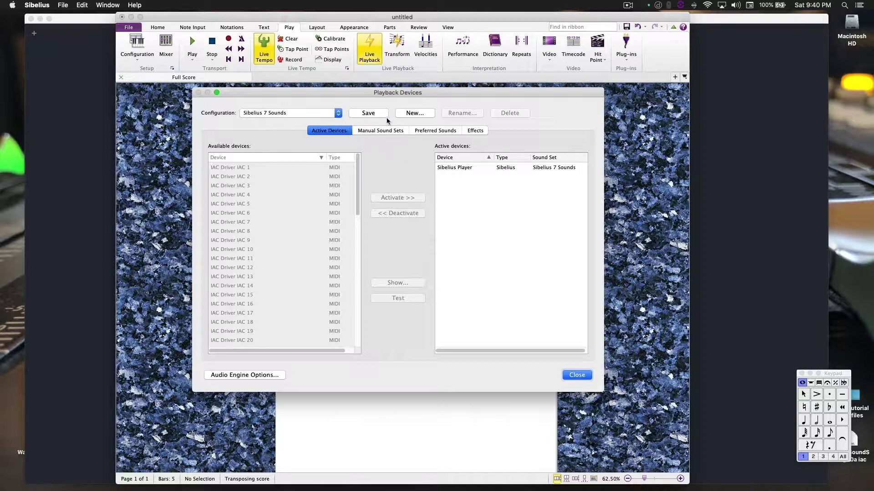
click(410, 113)
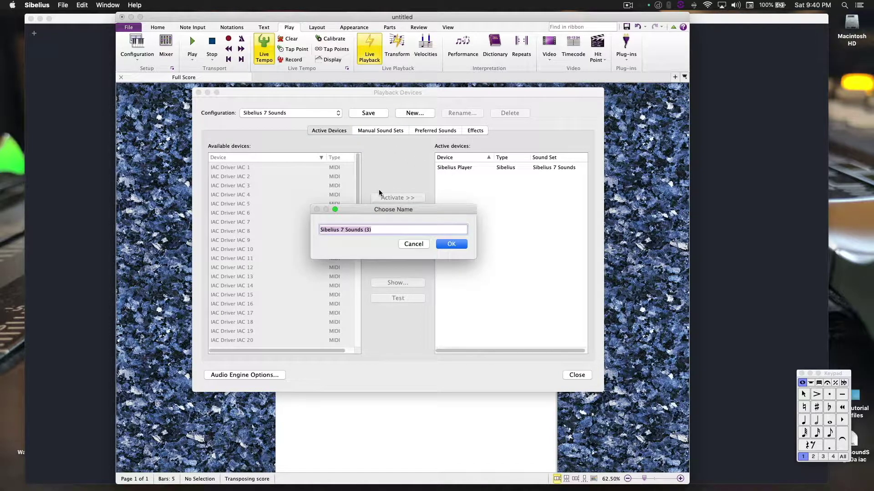
text(Vienna Ensemble VDL Tutorial)
click(446, 245)
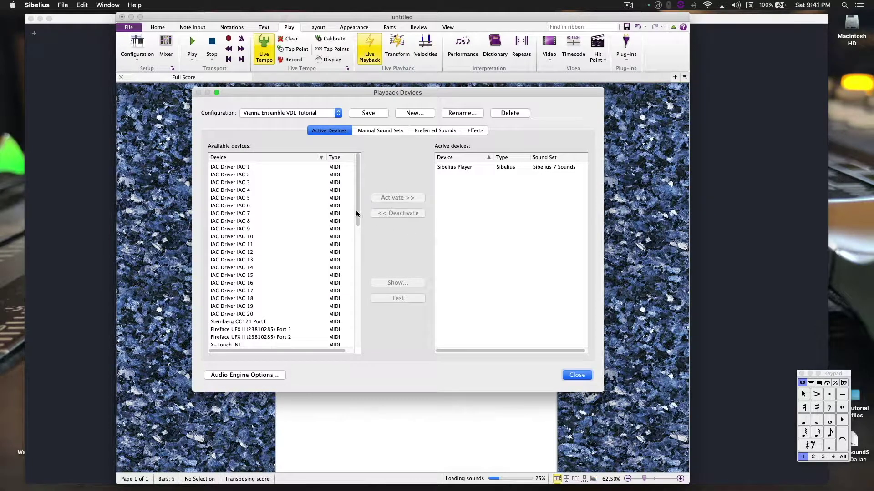
Activate the Vienna Ensemble Pro AU device for playback
scroll(309, 201, down, 5)
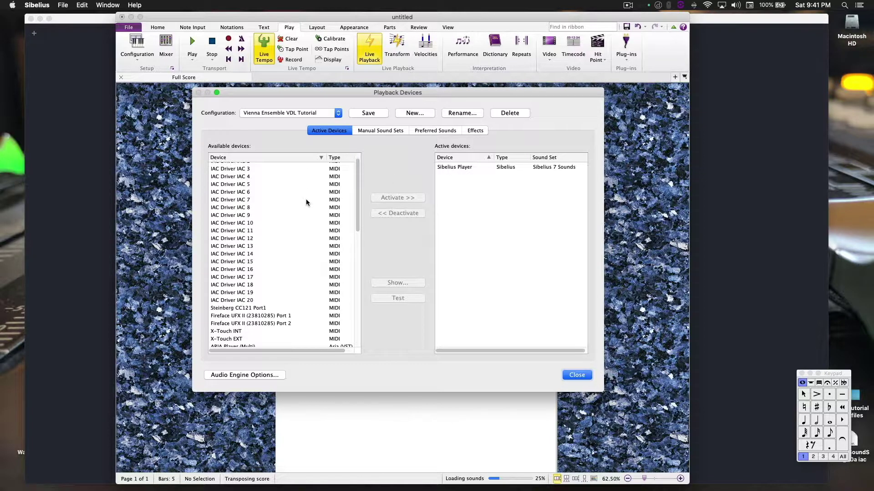
scroll(306, 202, down, 6)
scroll(288, 204, down, 2)
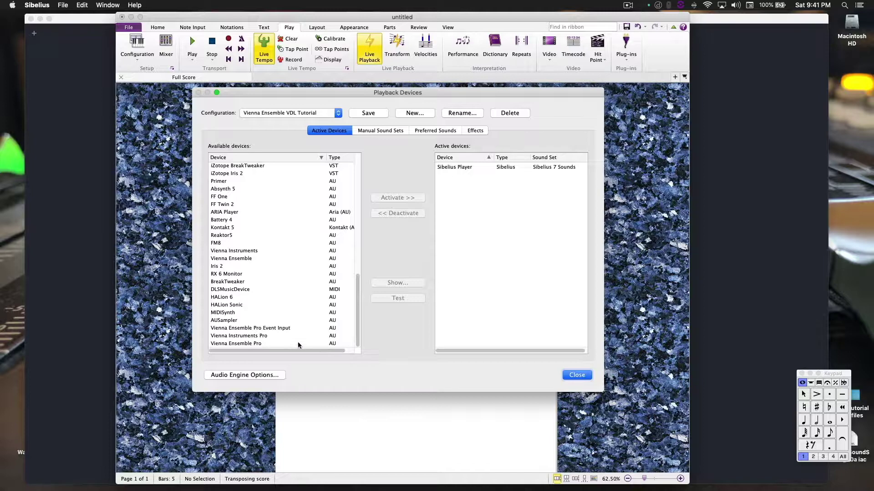
scroll(307, 283, up, 5)
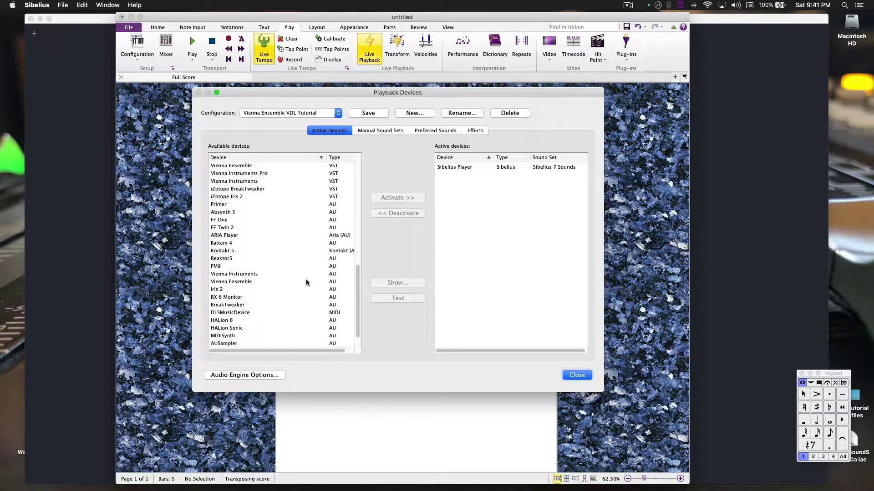
scroll(219, 181, up, 1)
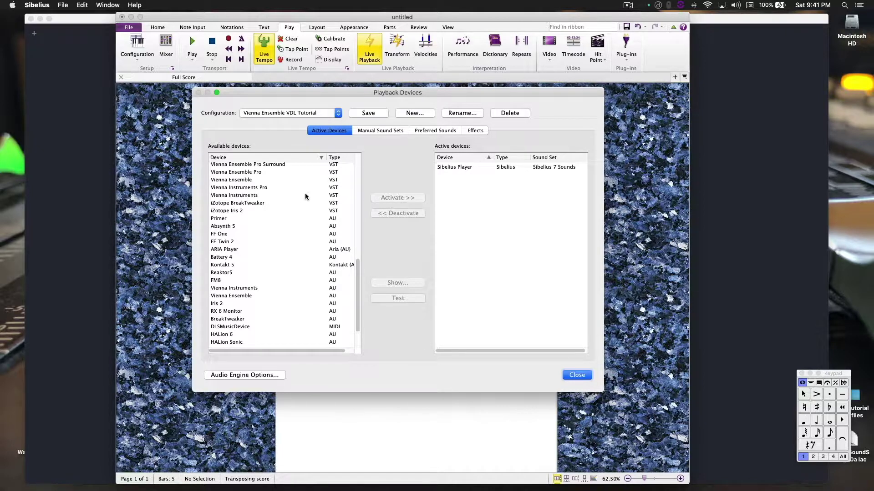
scroll(337, 199, down, 5)
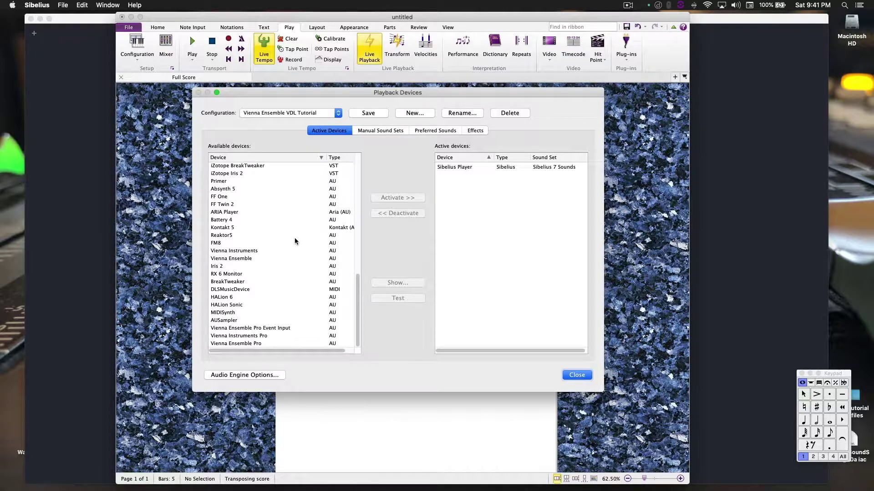
click(323, 344)
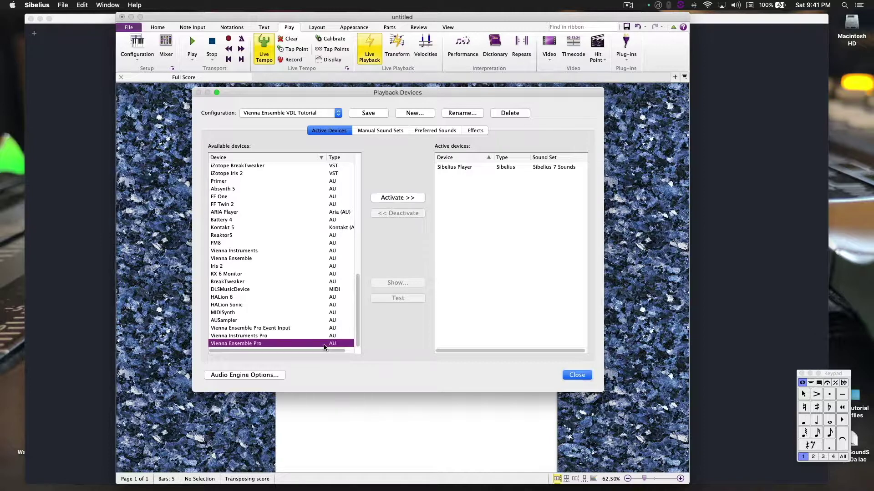
click(386, 199)
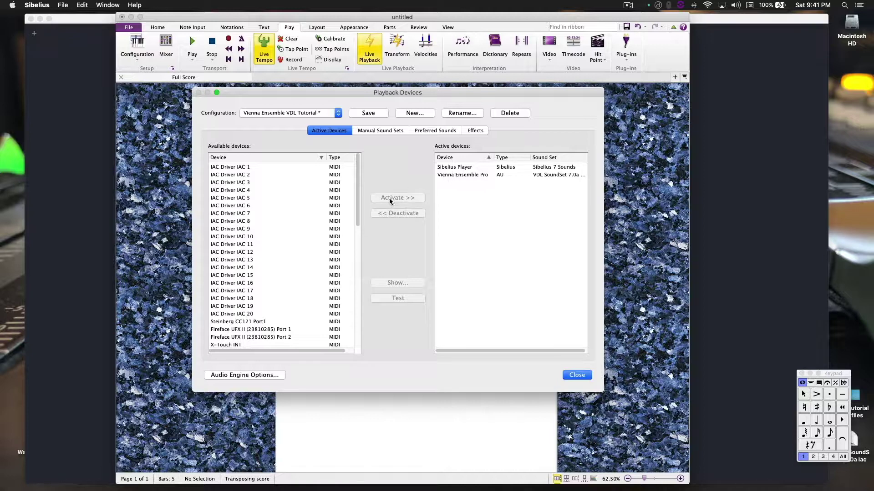
Activate the Vienna Ensemble Pro Event Input AU device and widen the dialog to show full names
scroll(297, 251, down, 1)
scroll(291, 255, down, 10)
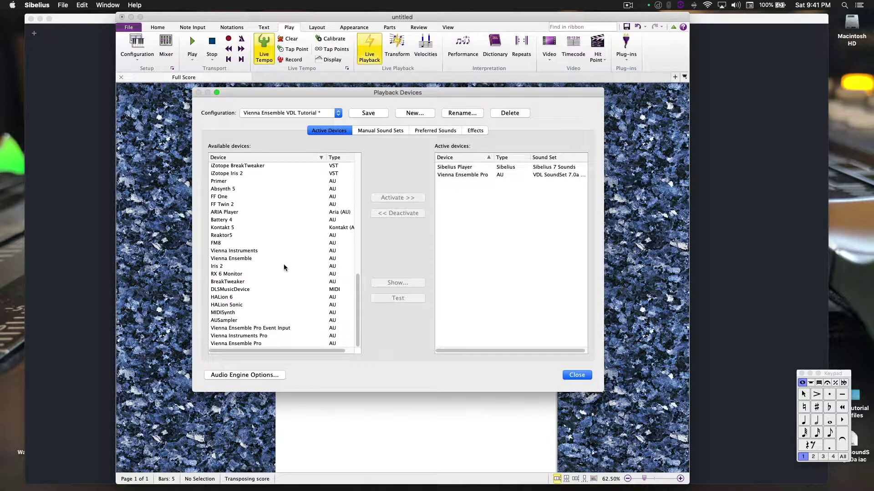
click(257, 329)
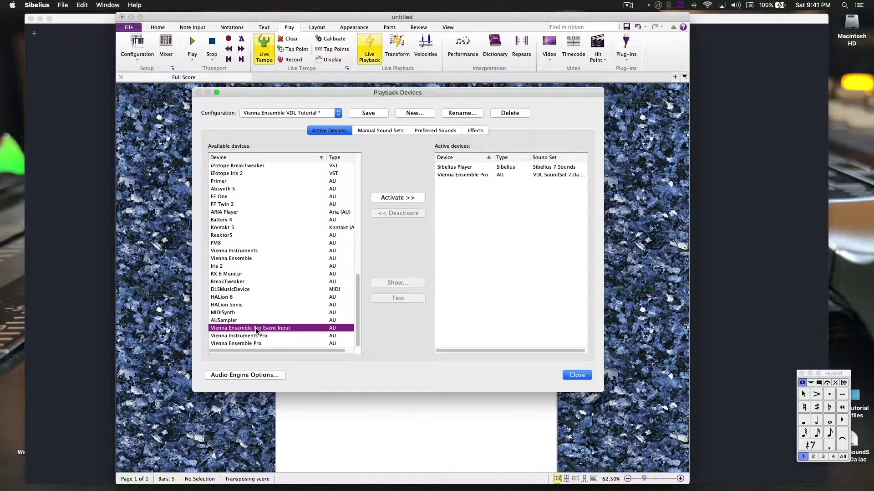
click(399, 199)
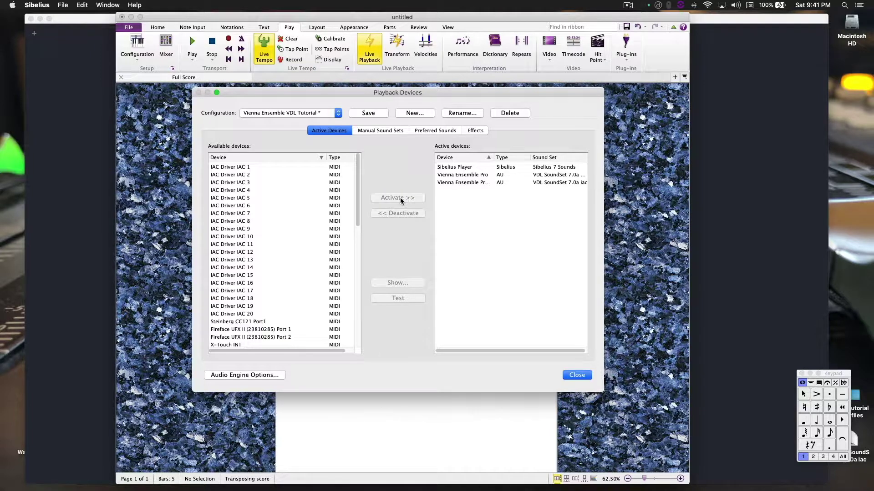
drag(604, 385, 699, 434)
drag(542, 157, 563, 157)
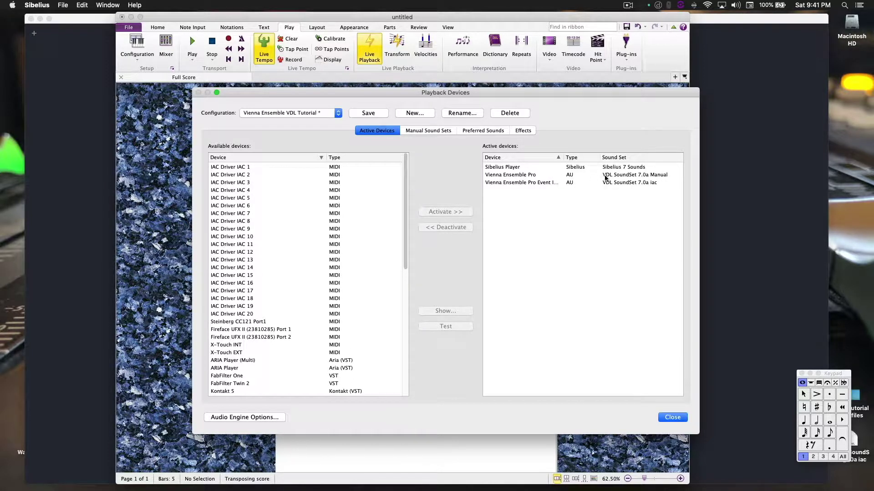
click(608, 177)
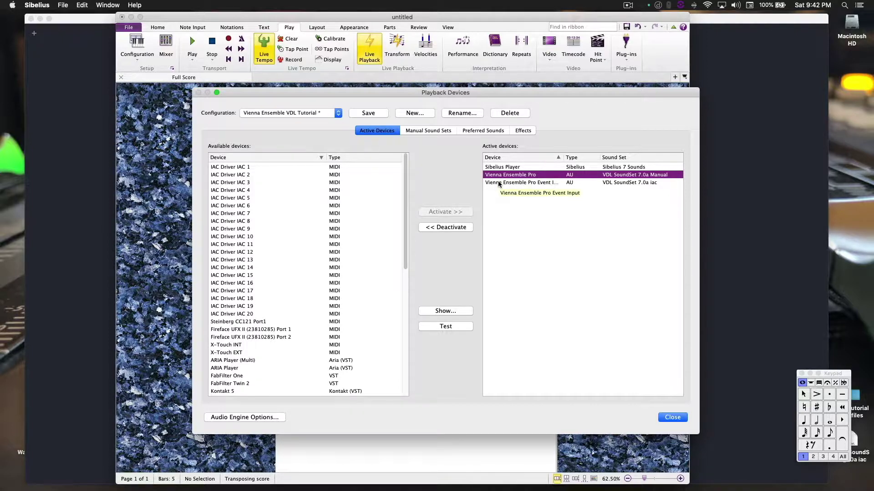
click(500, 182)
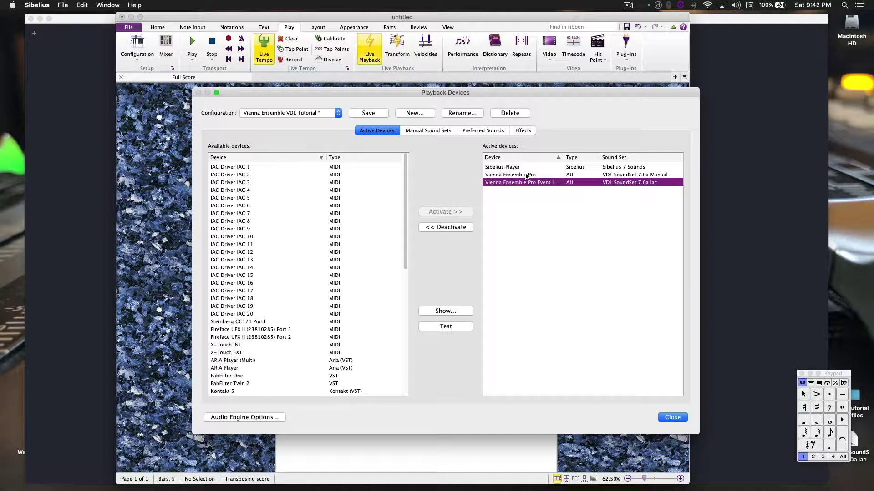
click(523, 175)
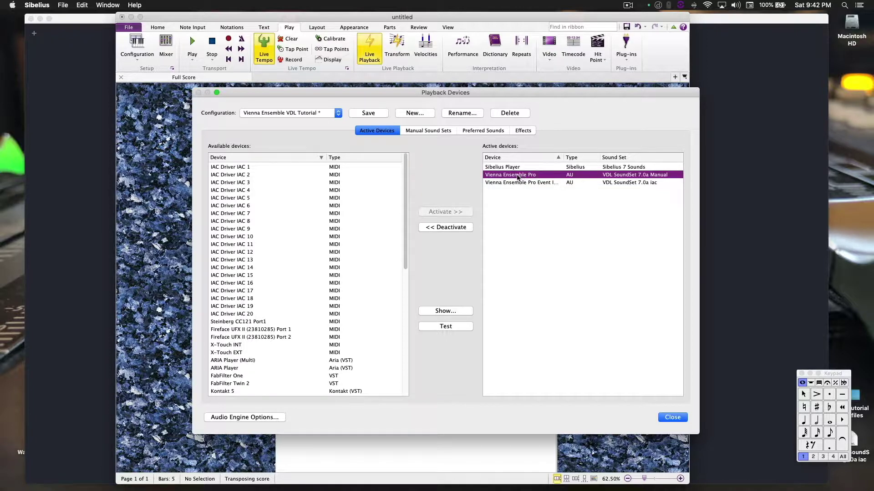
drag(563, 157, 573, 157)
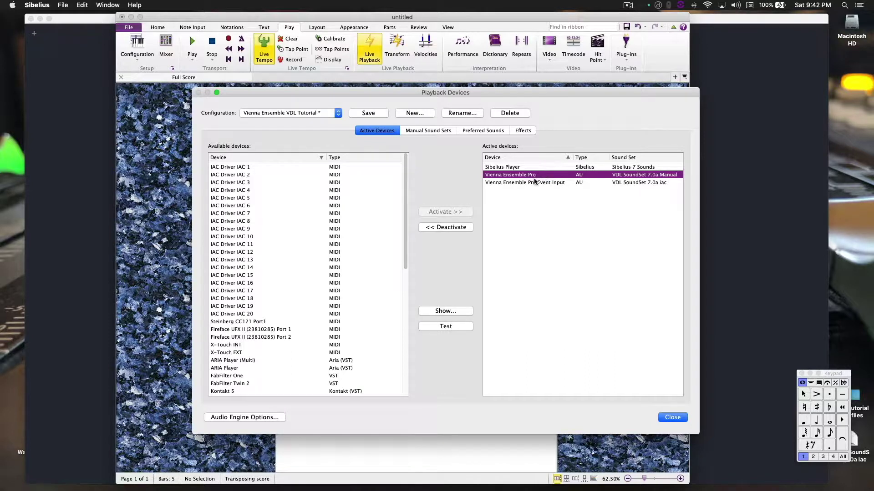
click(516, 183)
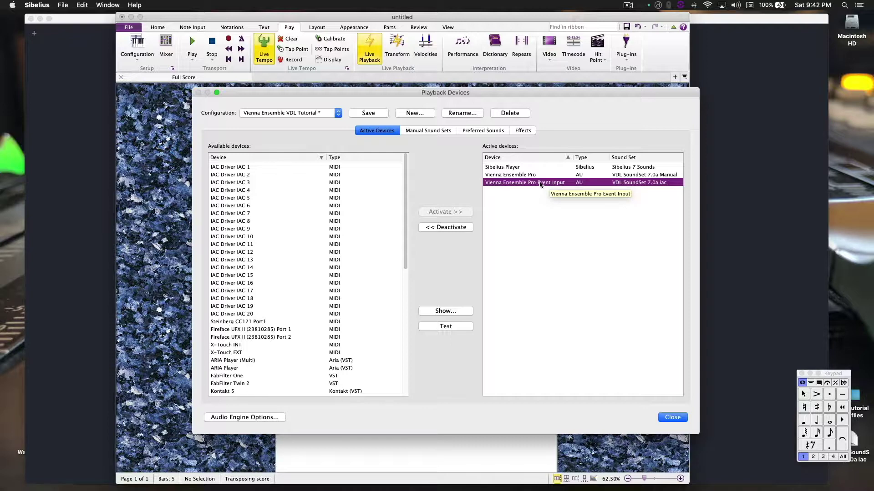
click(526, 176)
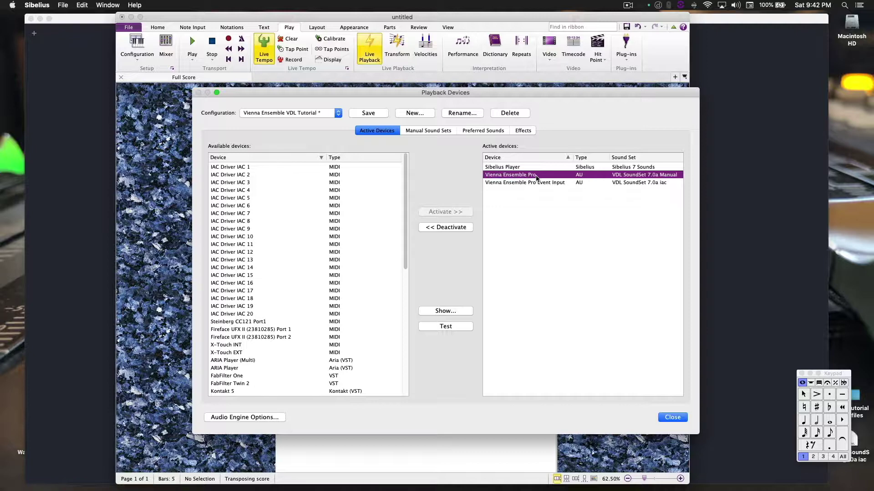
click(497, 184)
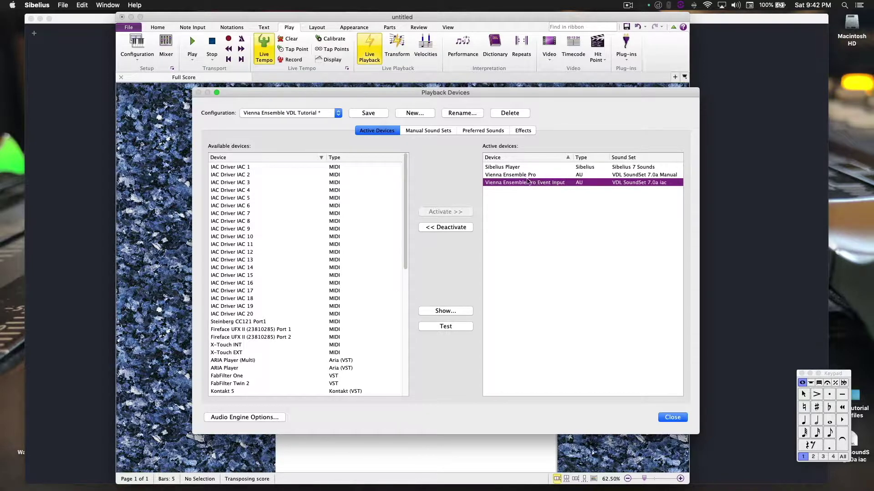
Activate a second Vienna Ensemble Pro Event Input device for playback
scroll(267, 340, down, 10)
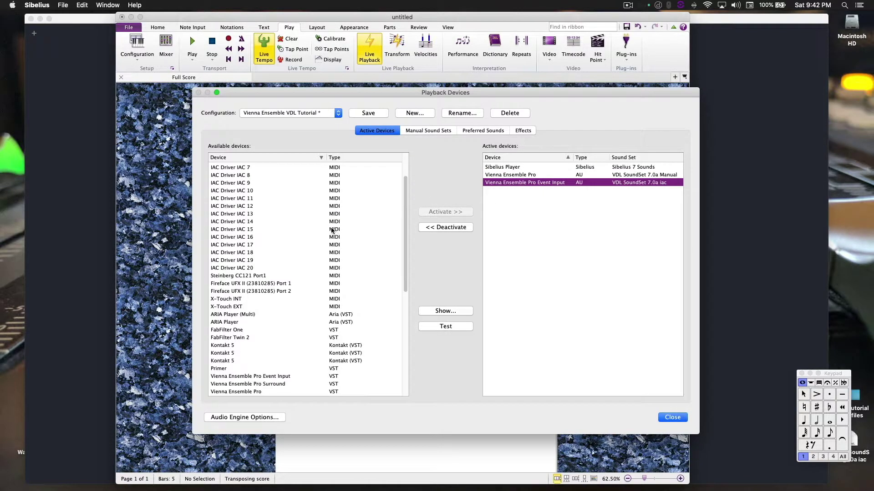
click(280, 378)
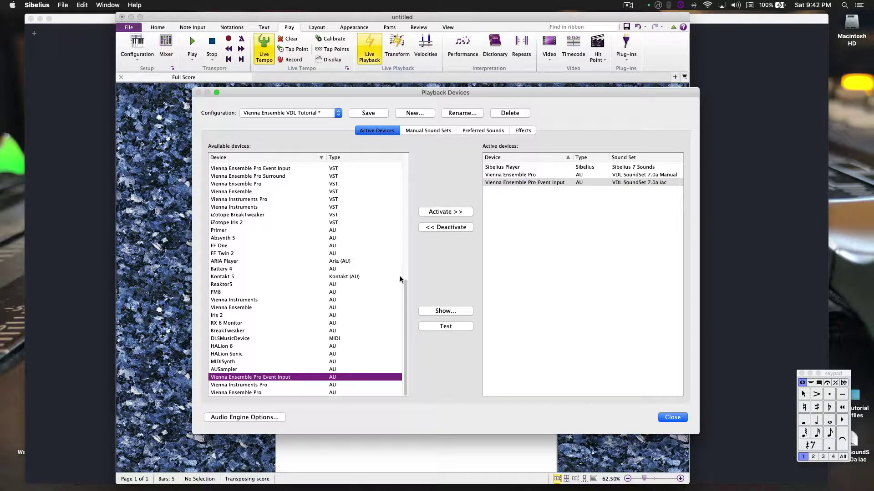
click(449, 212)
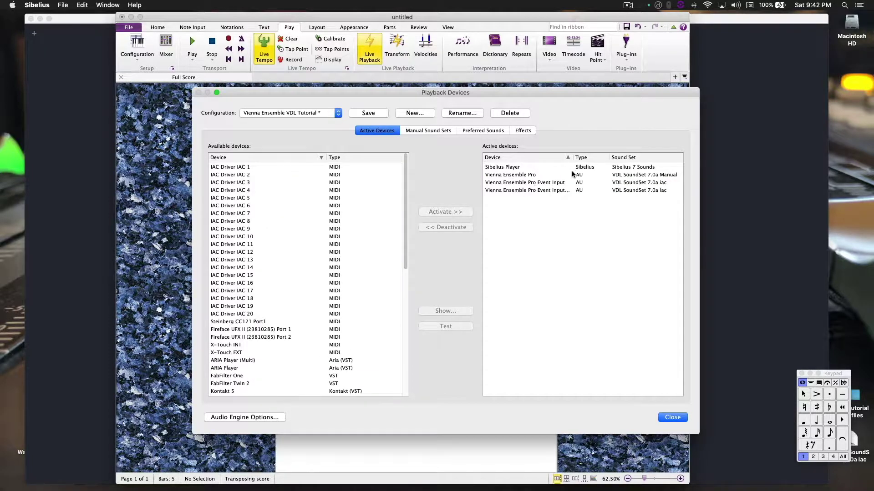
Enlarge the Playback Devices dialog and check each active device's name and sound set
drag(572, 159, 581, 158)
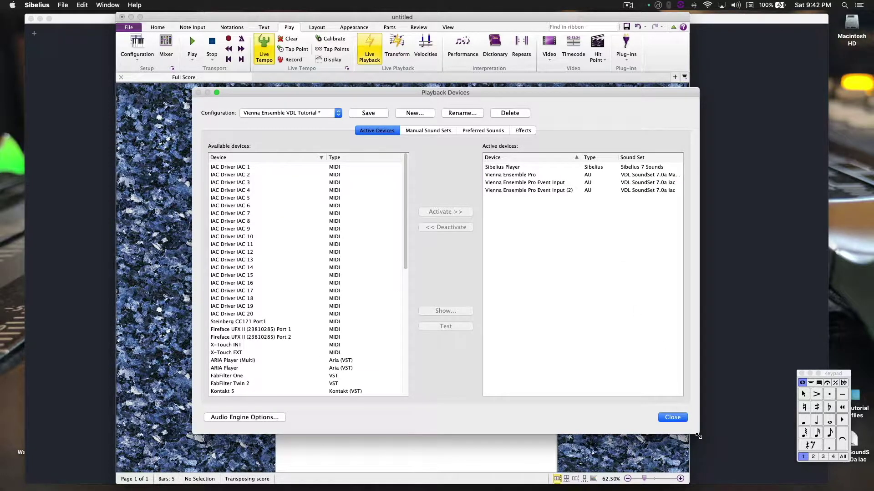
drag(699, 434, 759, 455)
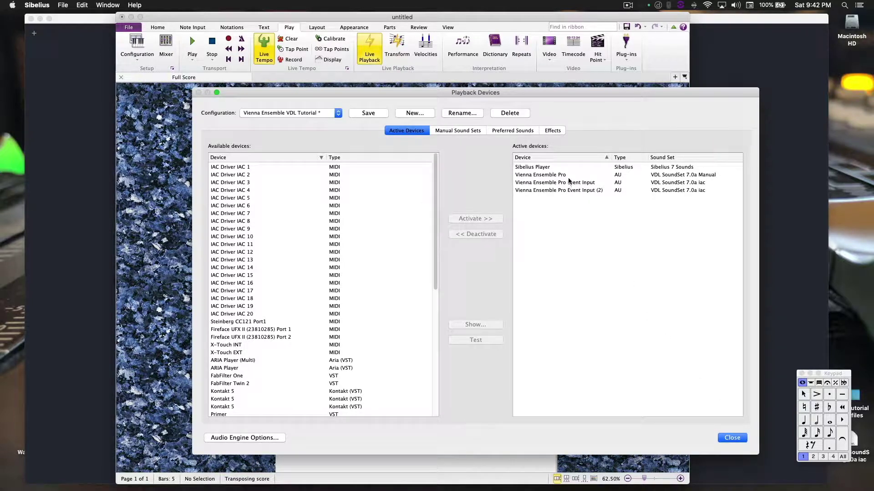
click(569, 182)
click(568, 175)
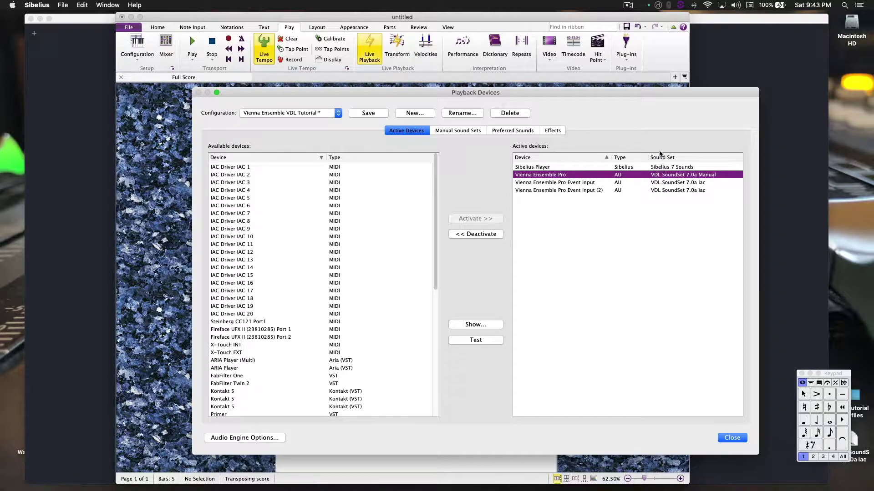
click(662, 167)
Keep VDL SoundSet 7.0a Manual as the Vienna Ensemble Pro device's sound set
click(664, 175)
click(693, 176)
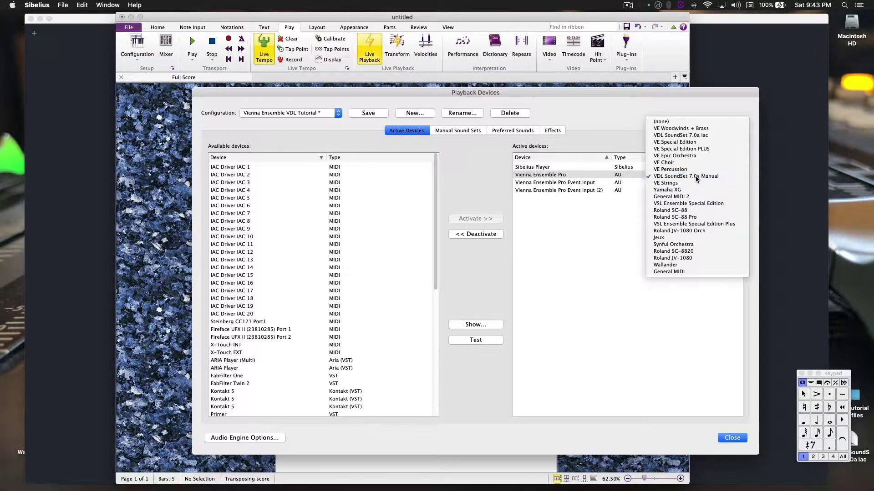
click(695, 176)
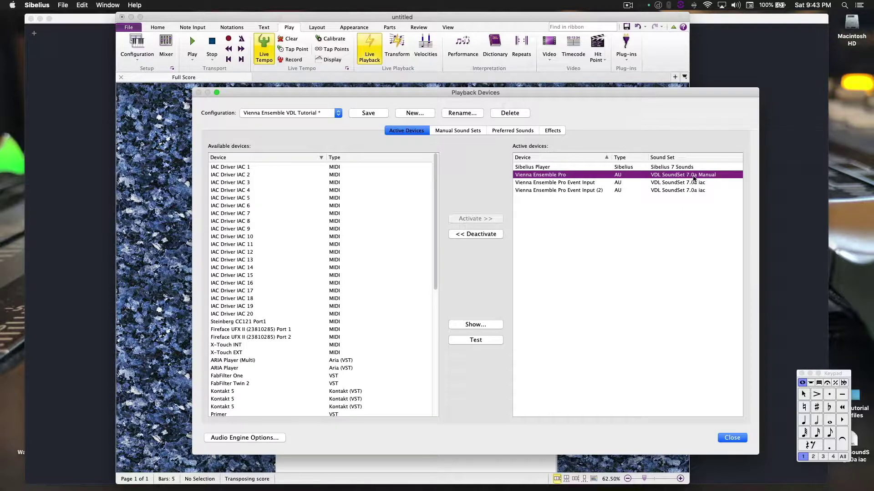
Enable a manual sound set for Vienna Ensemble Pro and reduce it to 3 channels
click(475, 132)
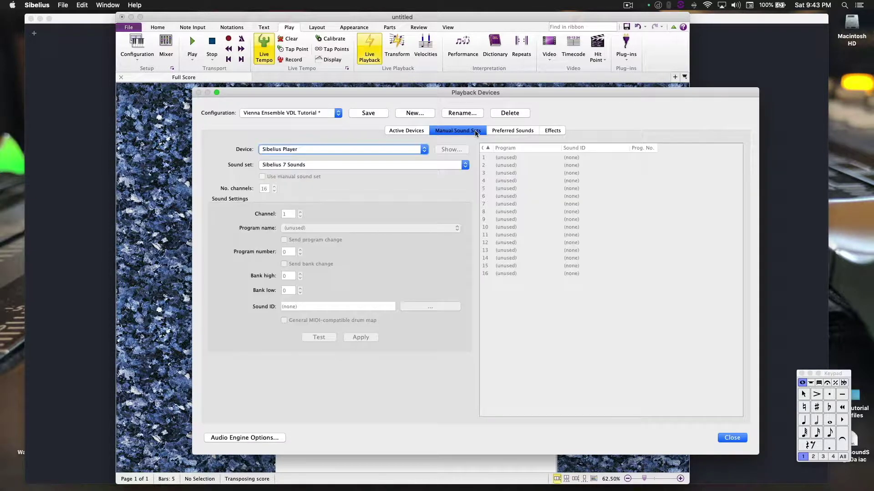
click(361, 148)
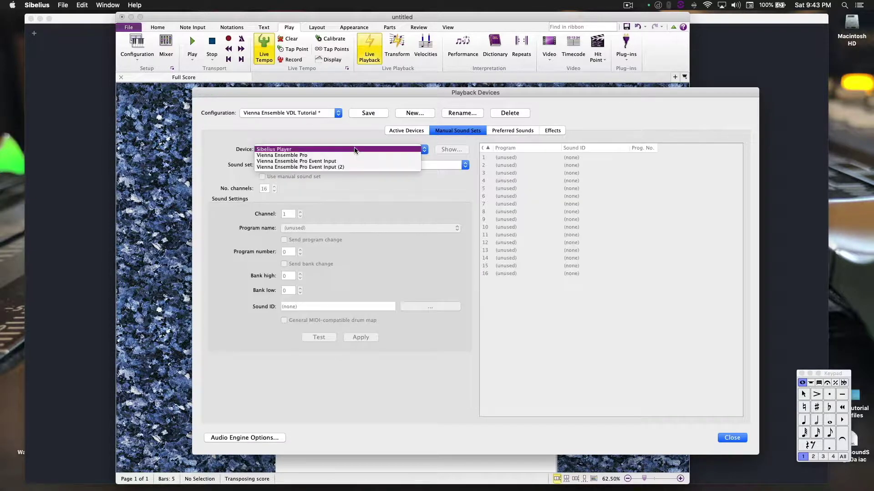
click(339, 156)
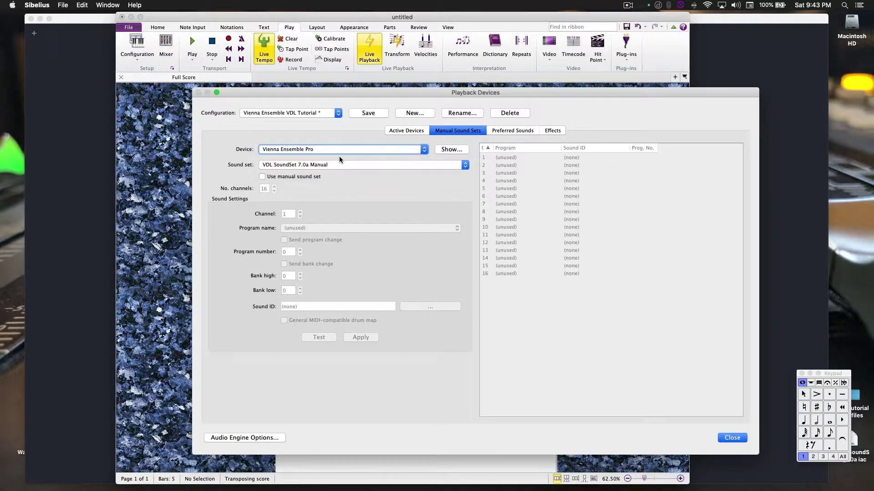
click(332, 165)
click(319, 247)
click(263, 176)
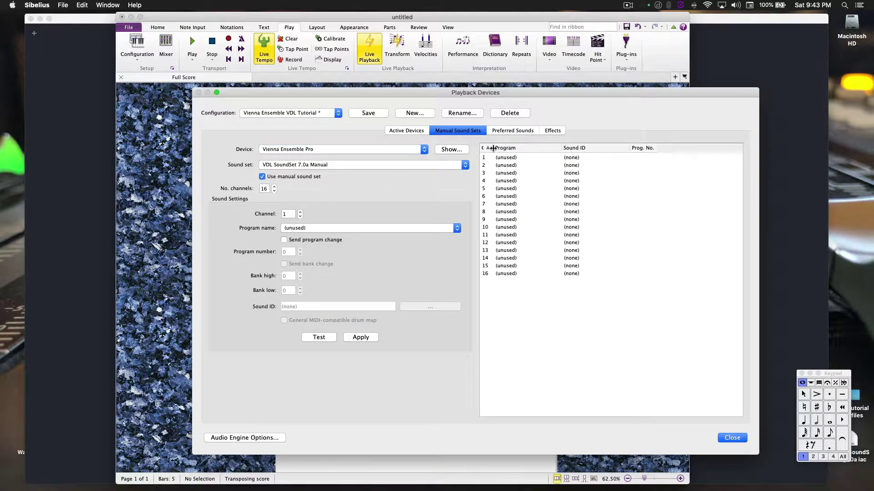
drag(495, 151, 523, 152)
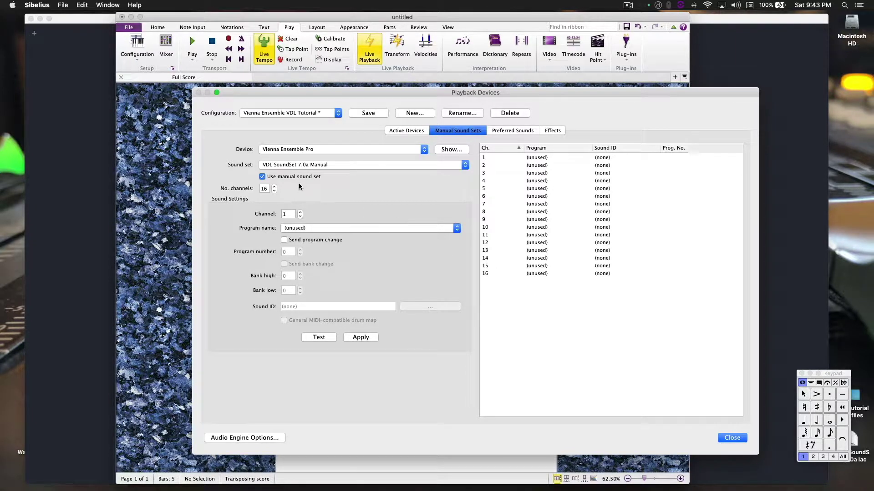
drag(274, 193, 274, 193)
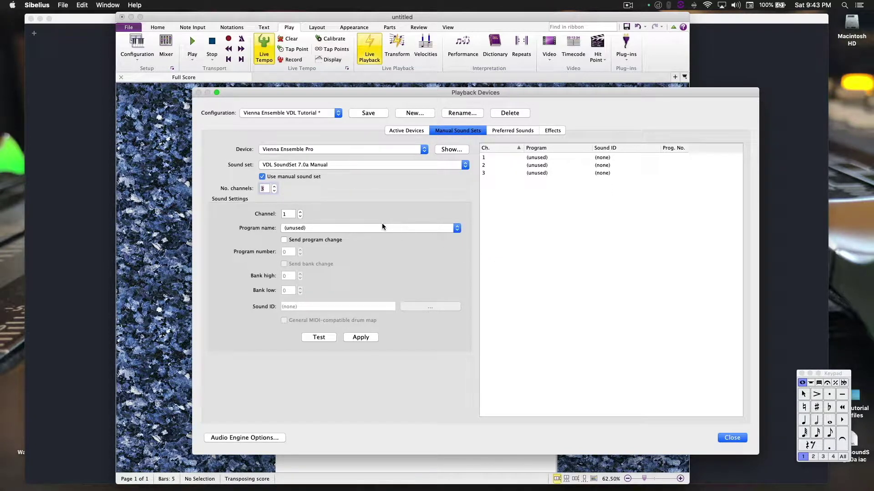
Assign SnareLine Manual to channel 1 and TenorLine Manual to channel 2
click(538, 158)
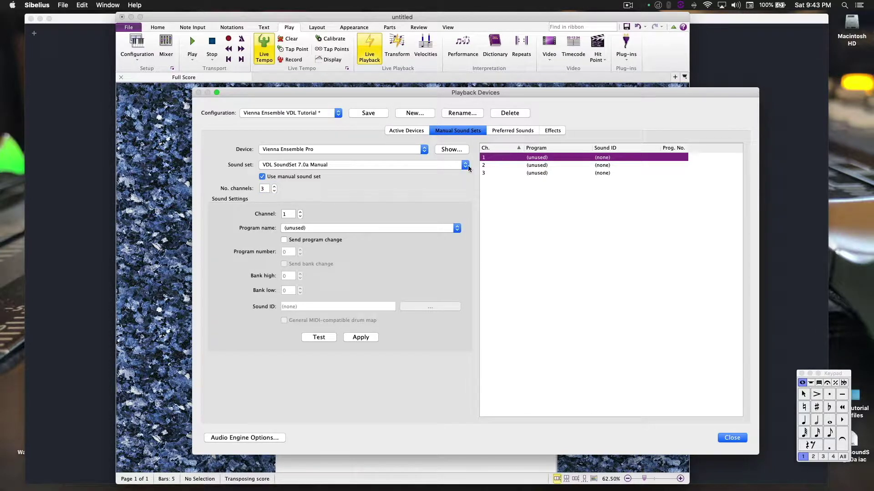
click(408, 229)
scroll(370, 225, down, 10)
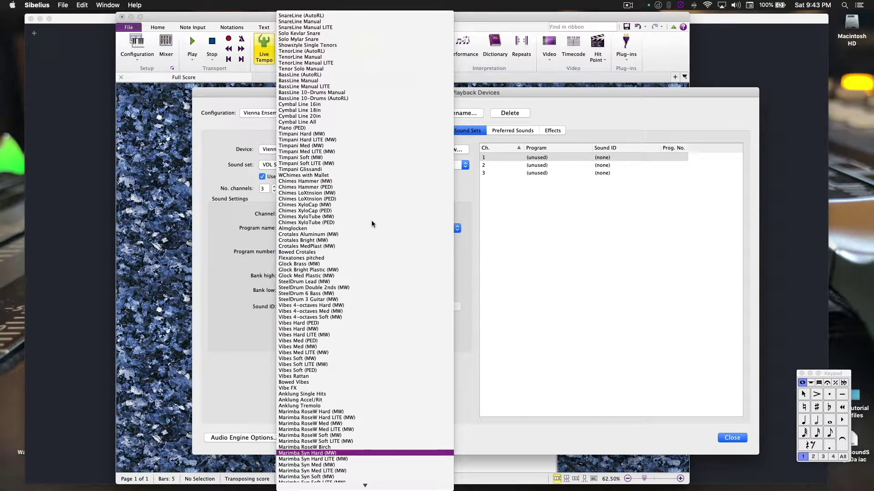
click(336, 22)
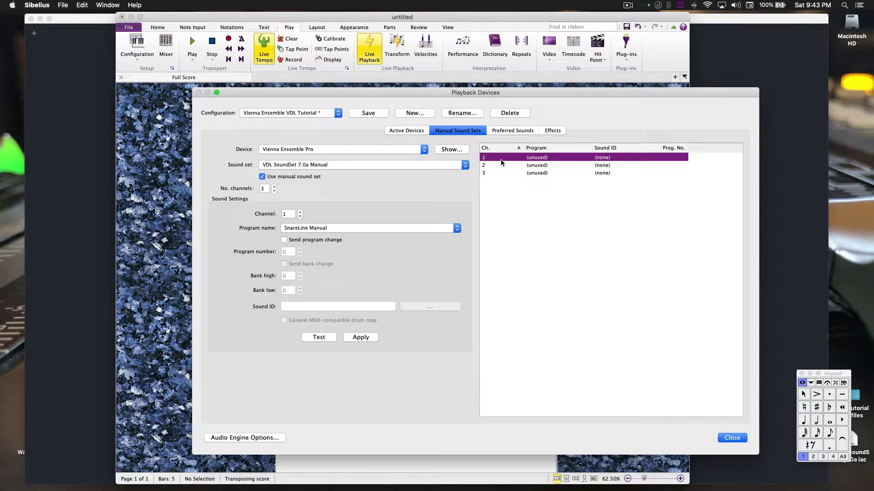
click(359, 337)
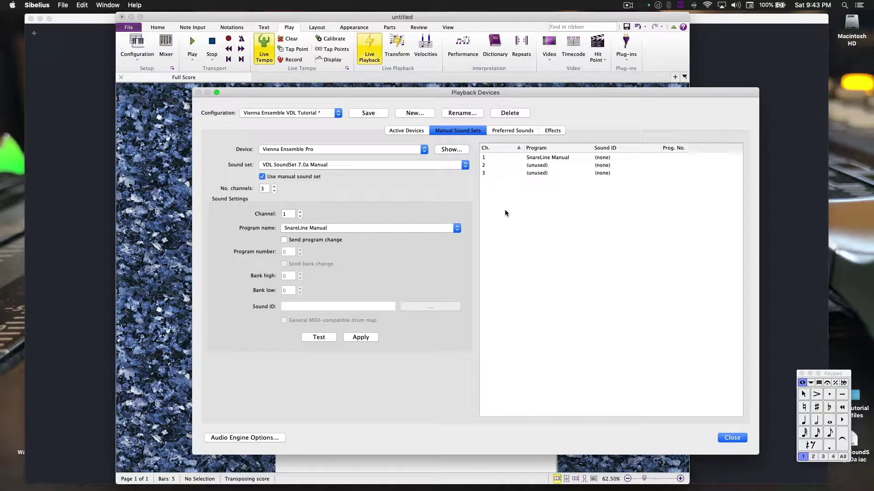
click(528, 166)
click(401, 232)
scroll(392, 214, down, 10)
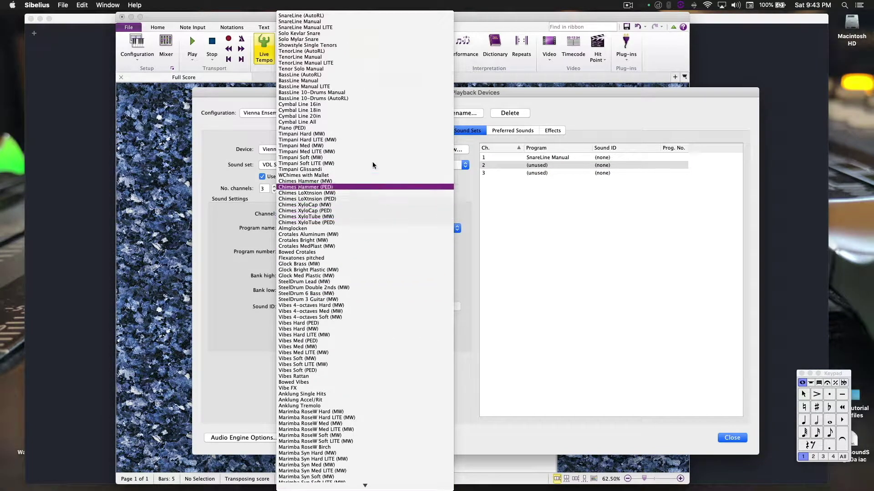
click(355, 57)
click(369, 337)
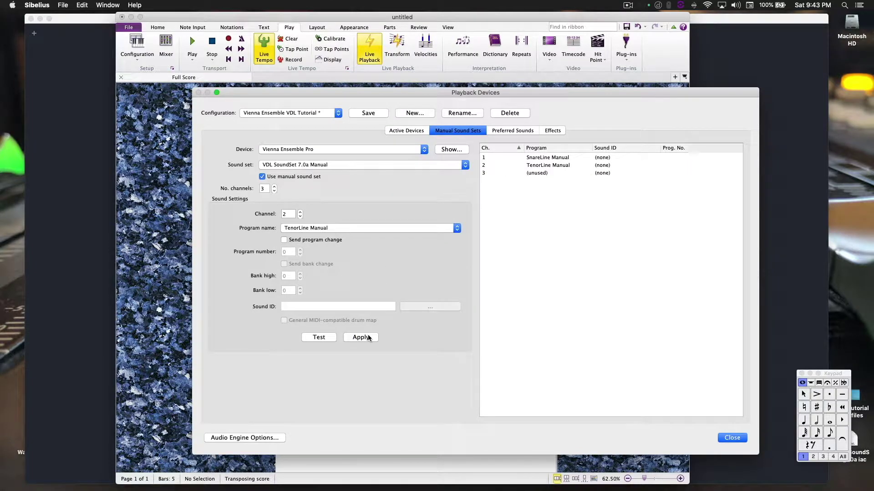
Assign BassLine Manual to channel 3, then review all three channels and test channel 2
click(533, 174)
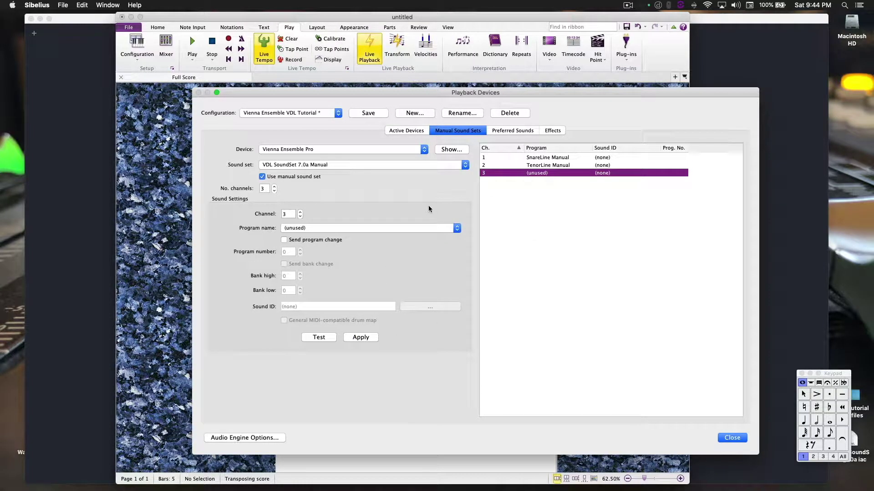
click(388, 227)
scroll(386, 234, up, 15)
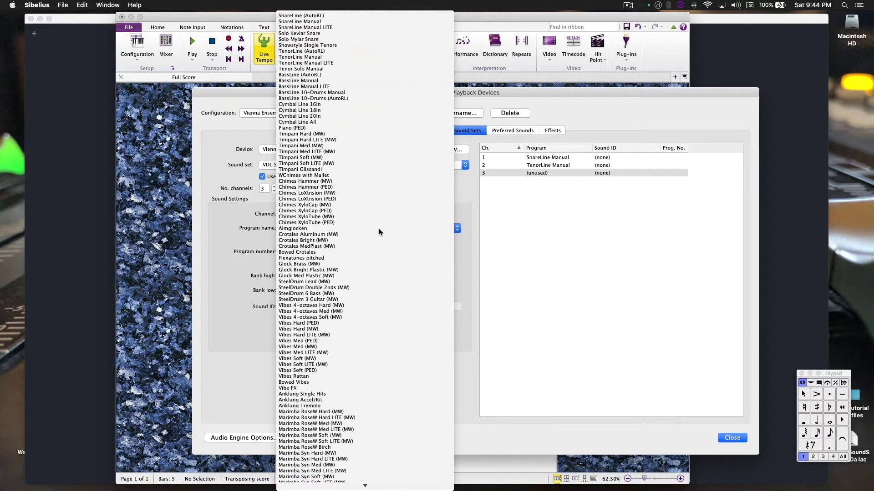
click(359, 81)
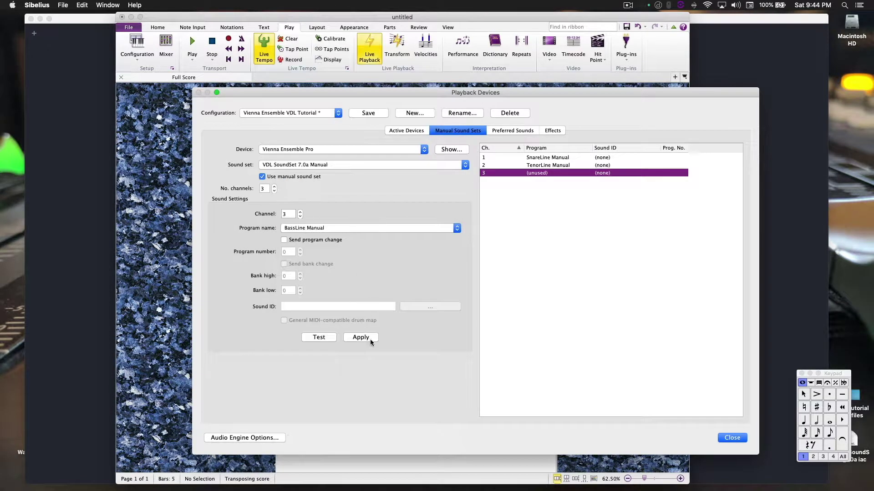
click(364, 337)
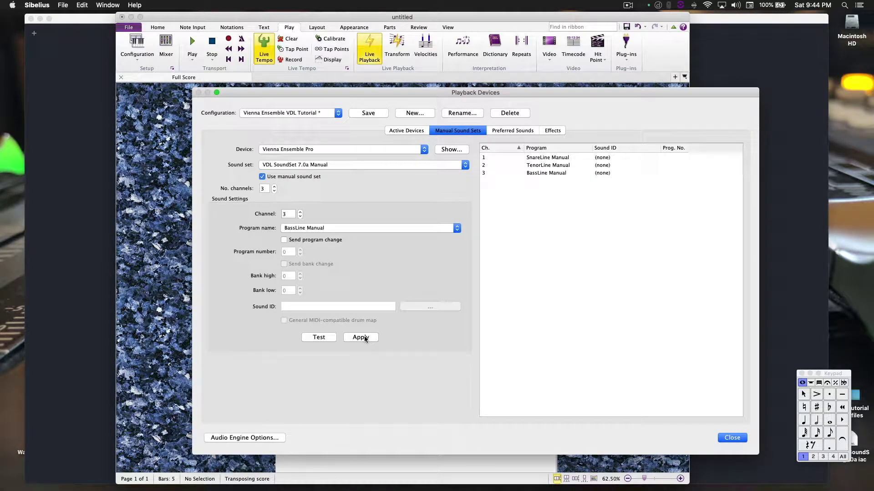
click(532, 158)
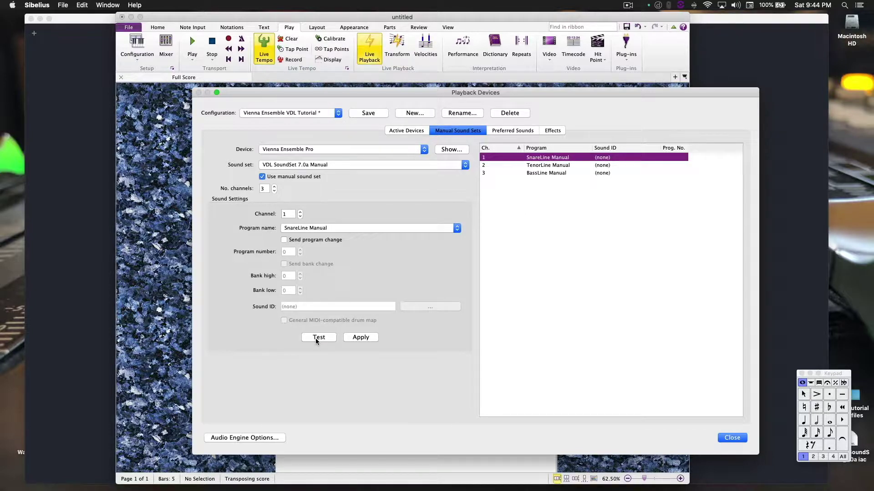
click(531, 166)
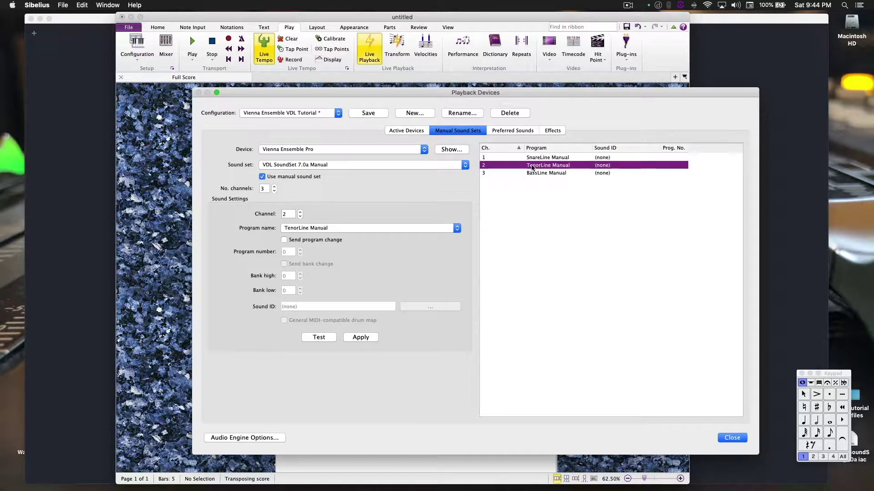
click(327, 339)
click(561, 177)
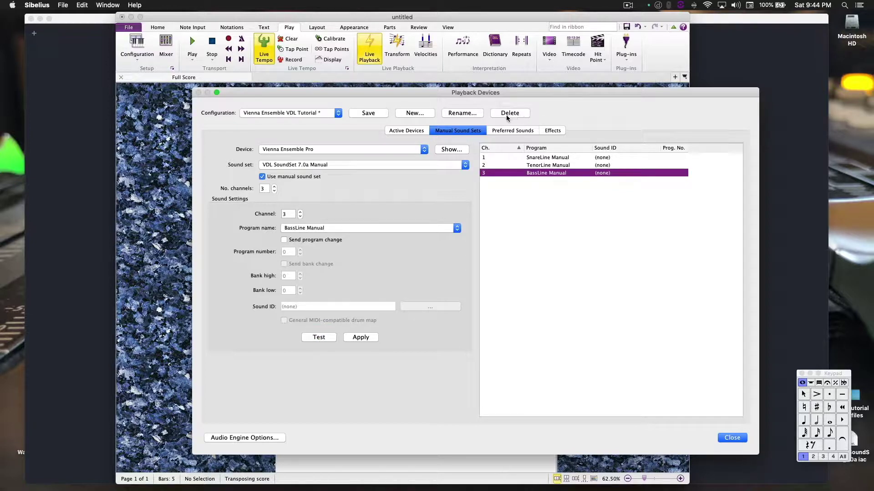
Set the Vienna Ensemble Pro plug-in to 4 buffers and connect it to a new localhost instance
click(412, 131)
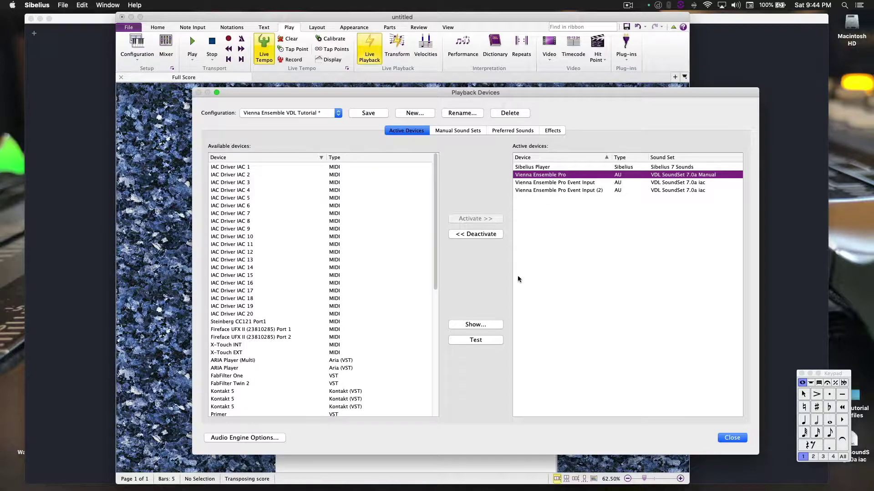
click(475, 325)
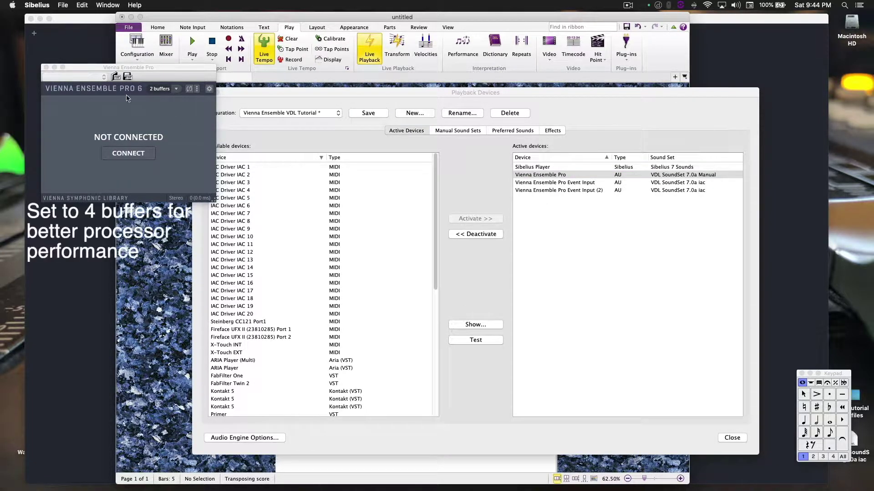
click(173, 90)
click(172, 133)
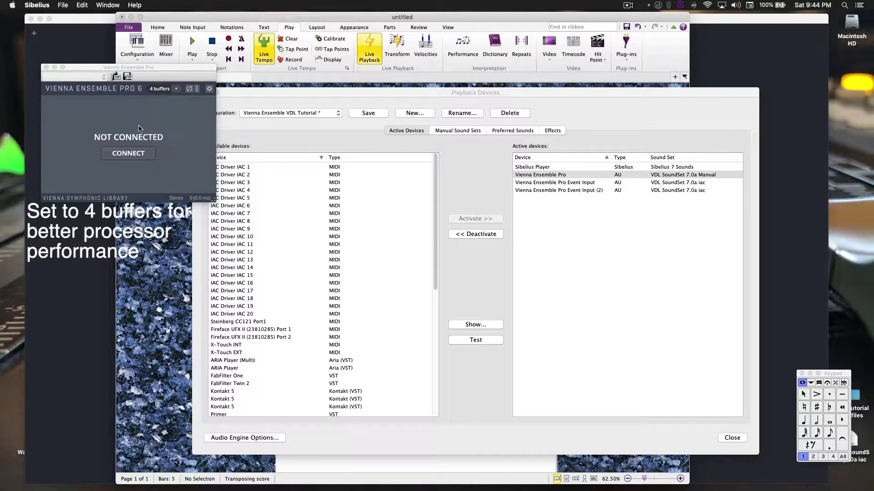
click(128, 153)
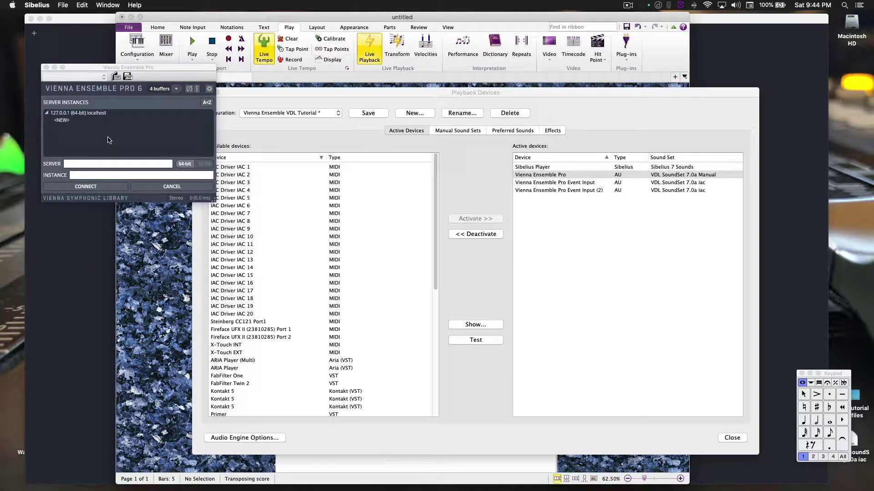
click(69, 122)
click(69, 123)
click(108, 187)
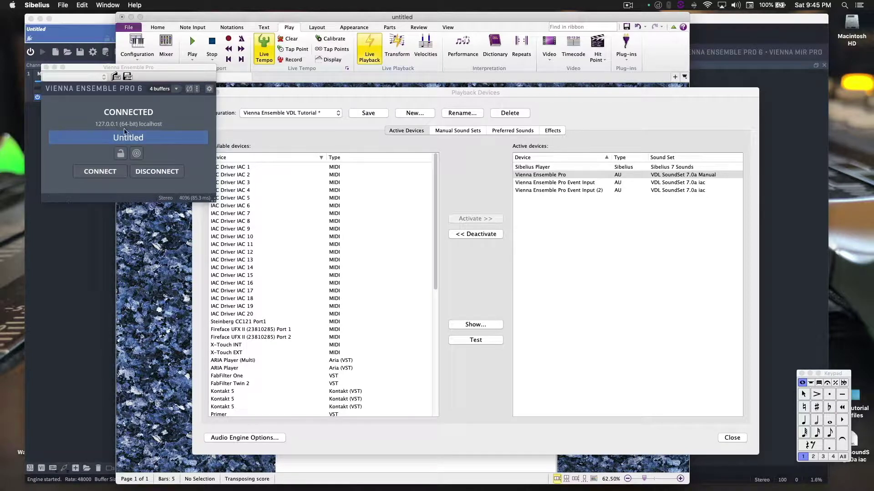
Save the Vienna Ensemble VDL Tutorial configuration and close Playback Devices
click(46, 68)
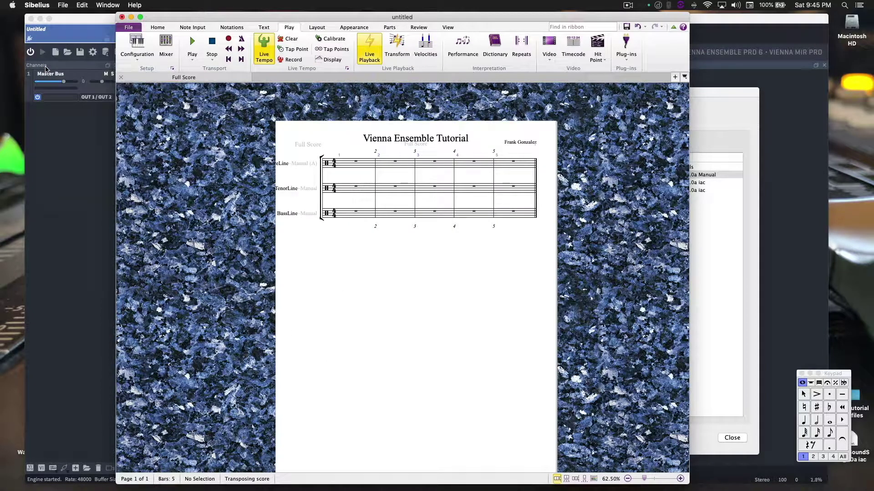
click(738, 276)
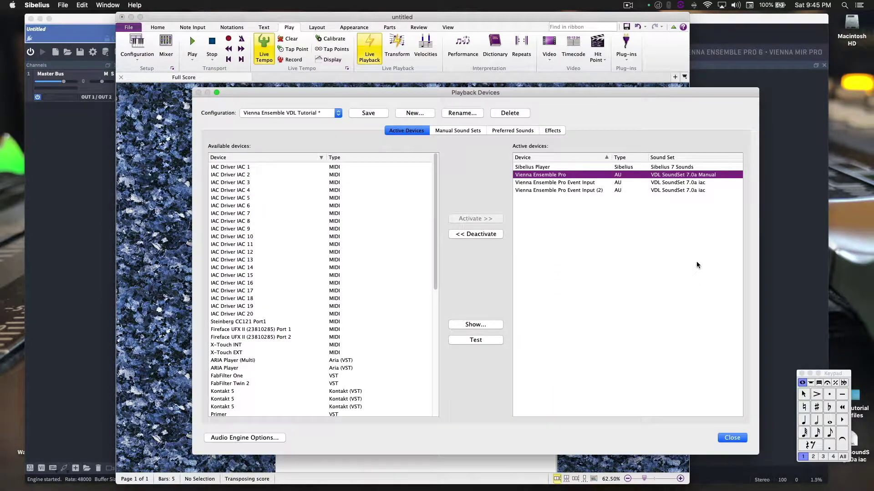
click(379, 112)
click(735, 438)
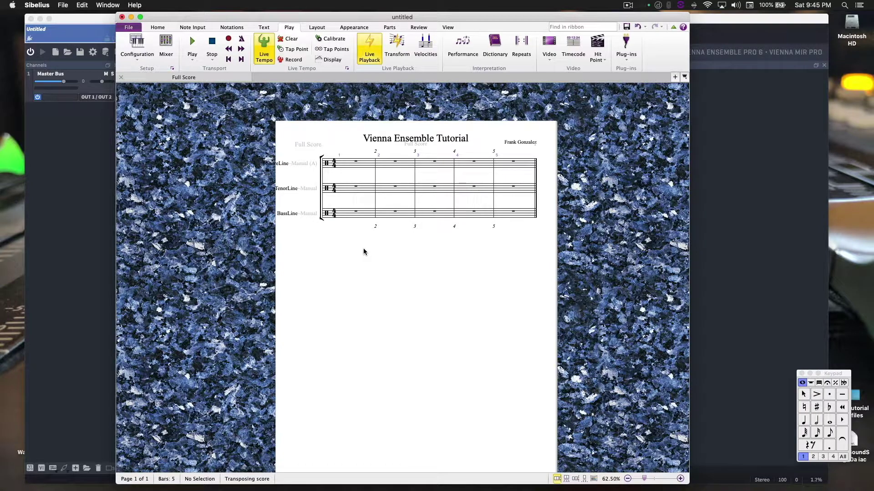
Show the Mixer with full channel strips and select bar 1 of all three staves
scroll(359, 262, down, 2)
key(m)
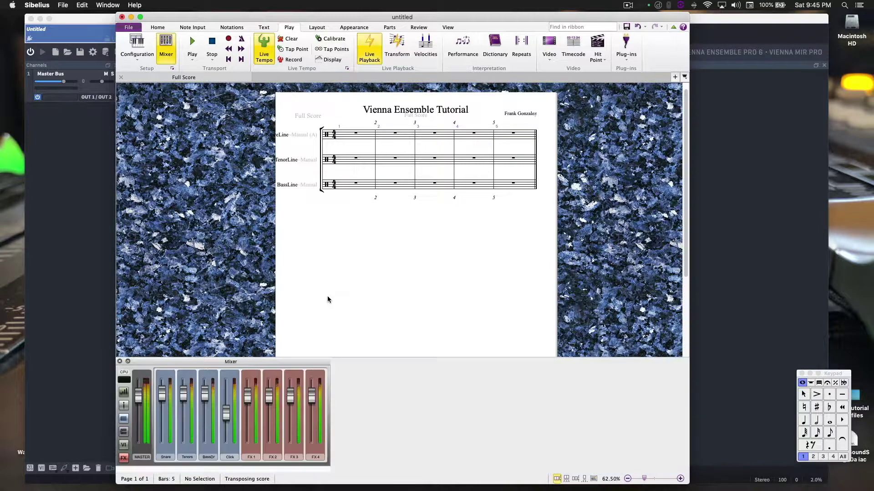
click(124, 391)
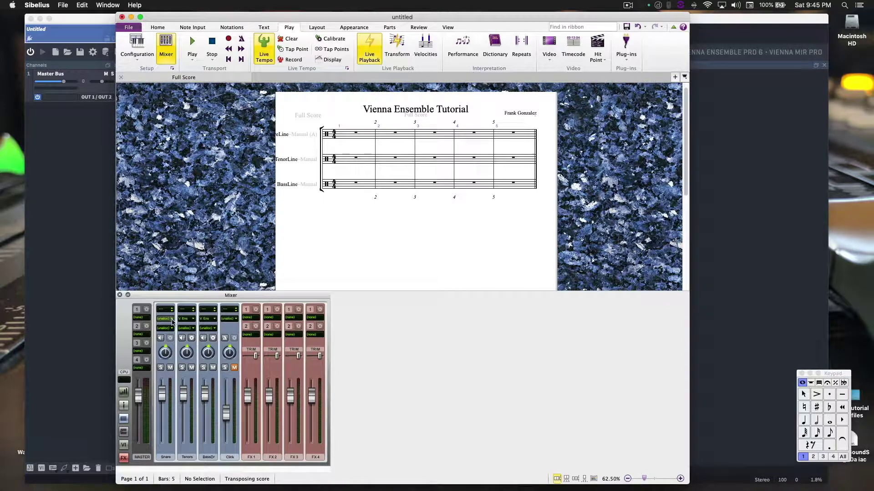
click(354, 137)
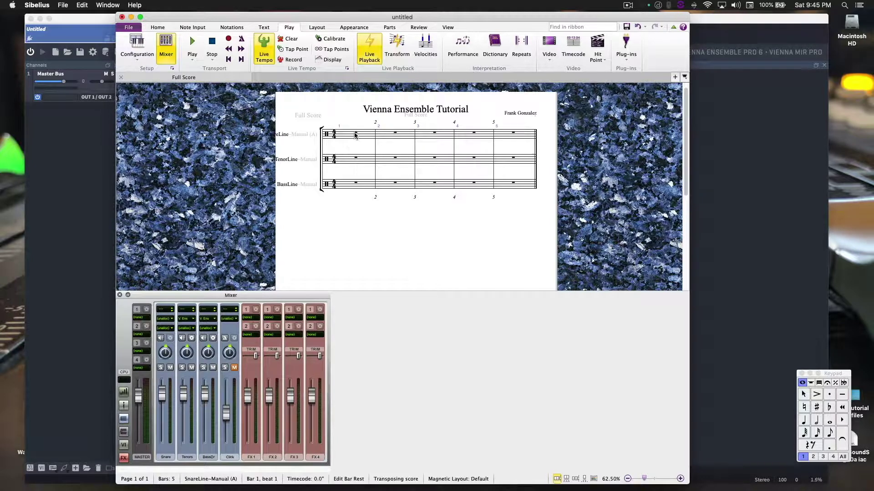
click(346, 158)
click(345, 188)
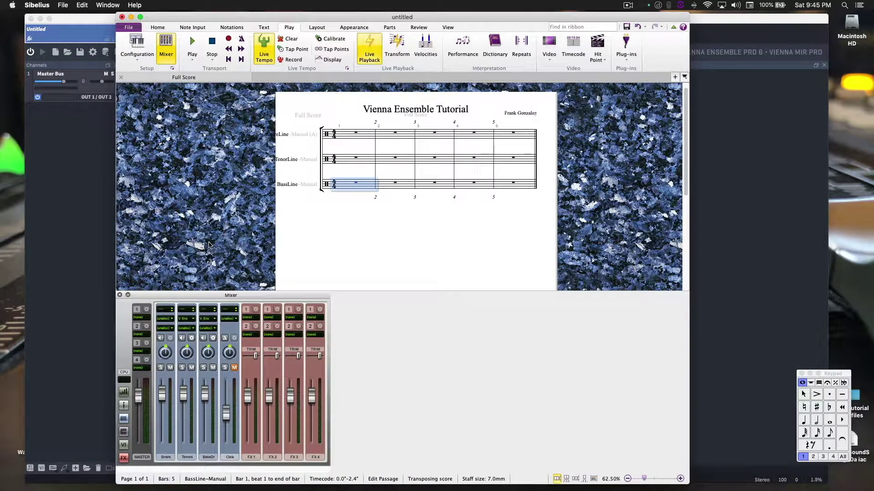
Route Snare, Tenors and BassDr to Vienna Ensemble Pro's SnareLine, TenorLine and BassLine Manual sounds
click(173, 320)
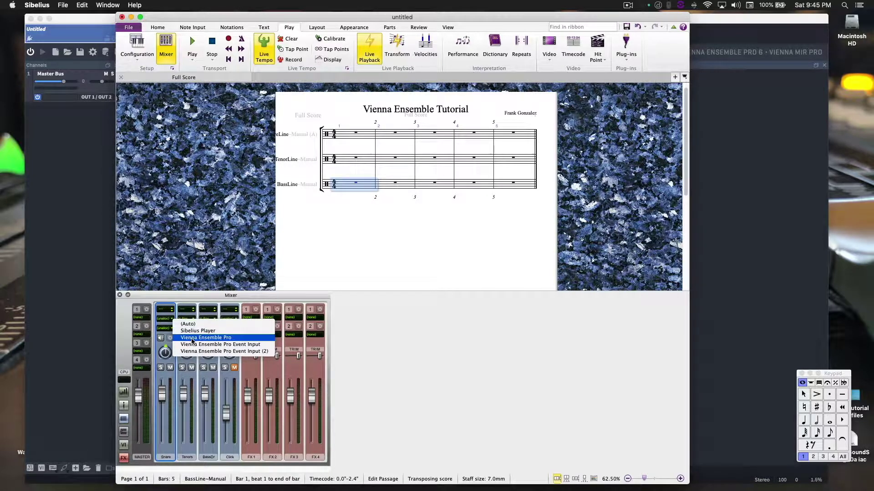
click(191, 339)
click(172, 328)
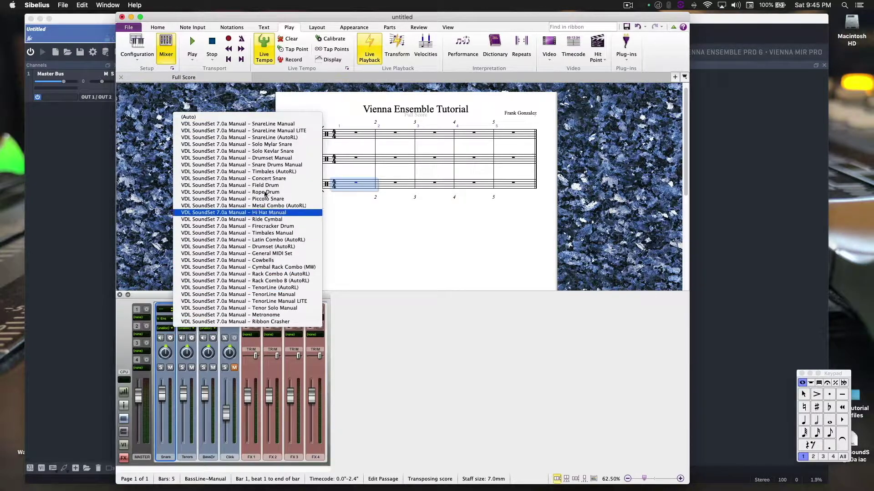
click(237, 124)
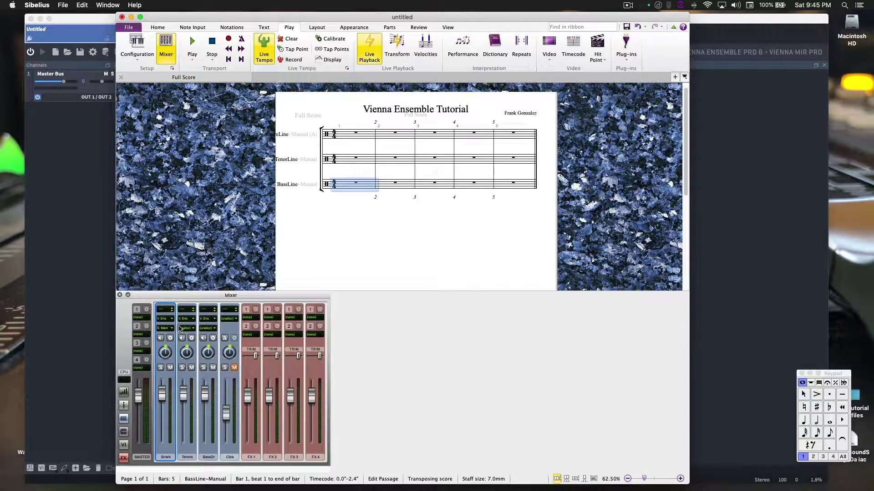
click(193, 329)
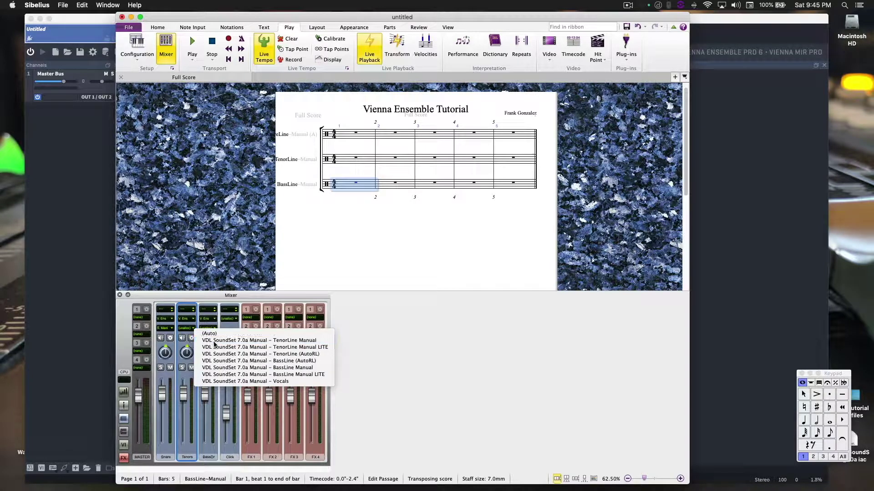
click(214, 342)
click(214, 328)
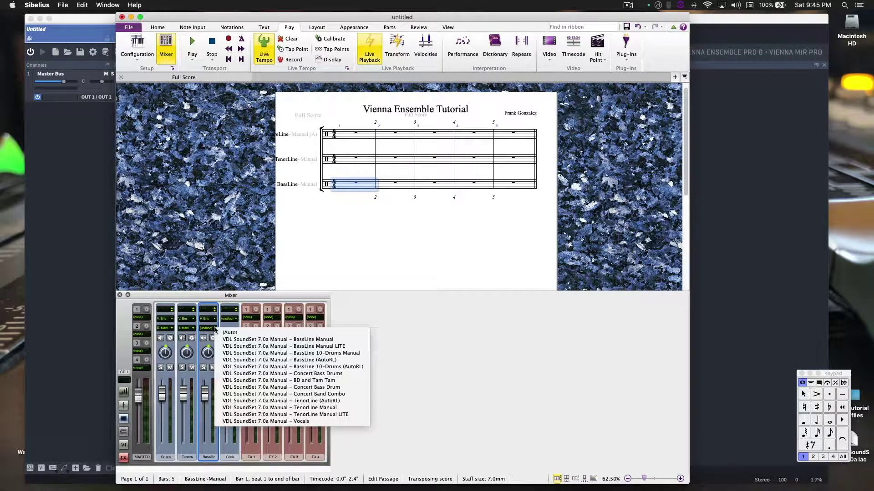
click(266, 340)
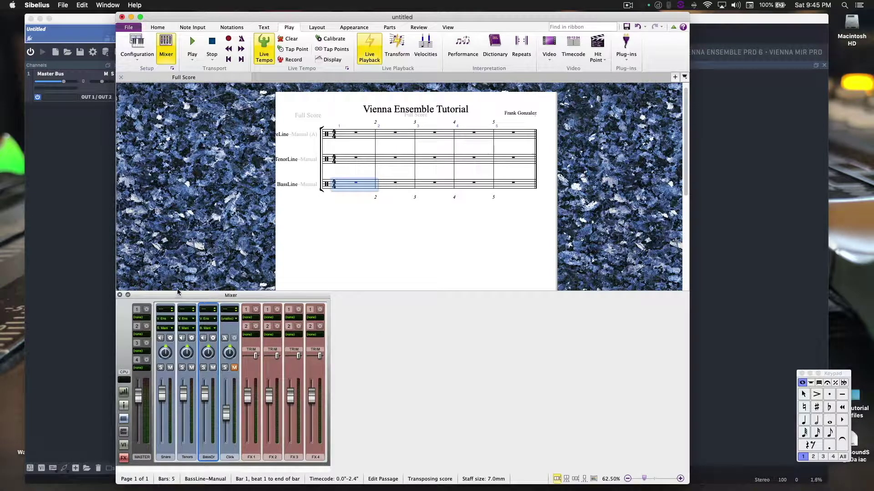
Hide the mixer and insert a Kontakt 5 8out Stereo-to-Stereo channel in Vienna Ensemble Pro
key(m)
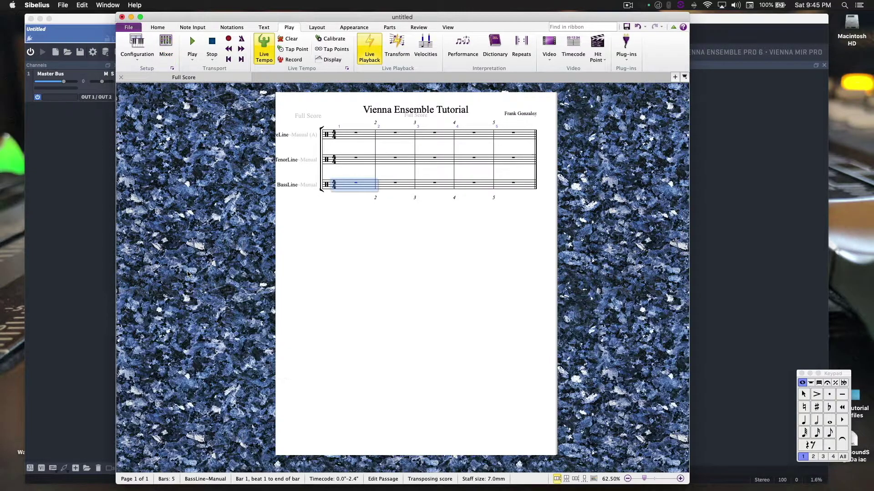
click(97, 237)
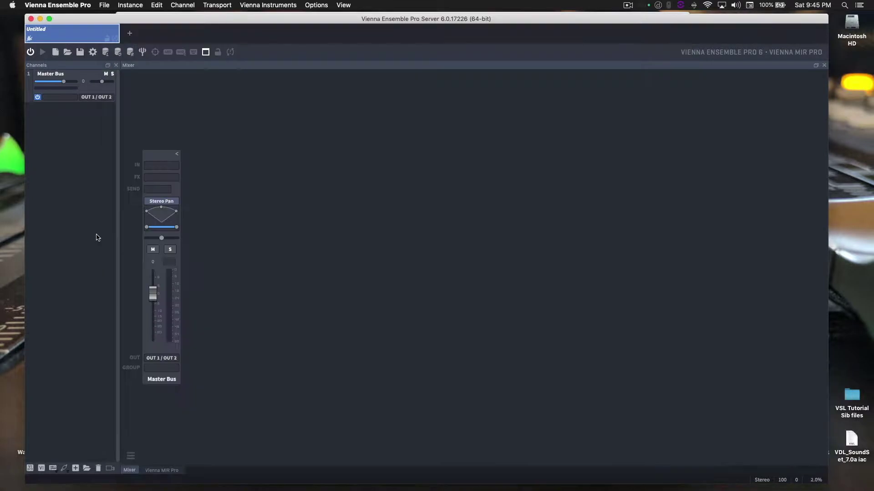
click(54, 471)
mouse_move(58, 472)
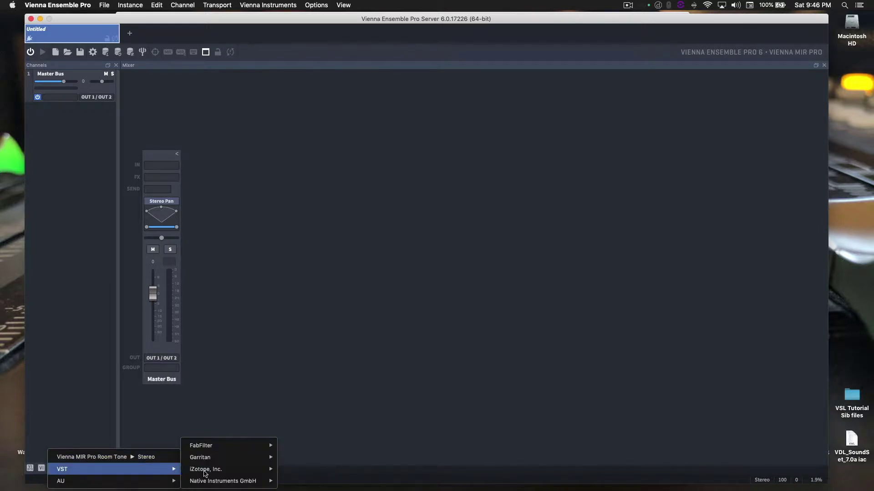
mouse_move(218, 481)
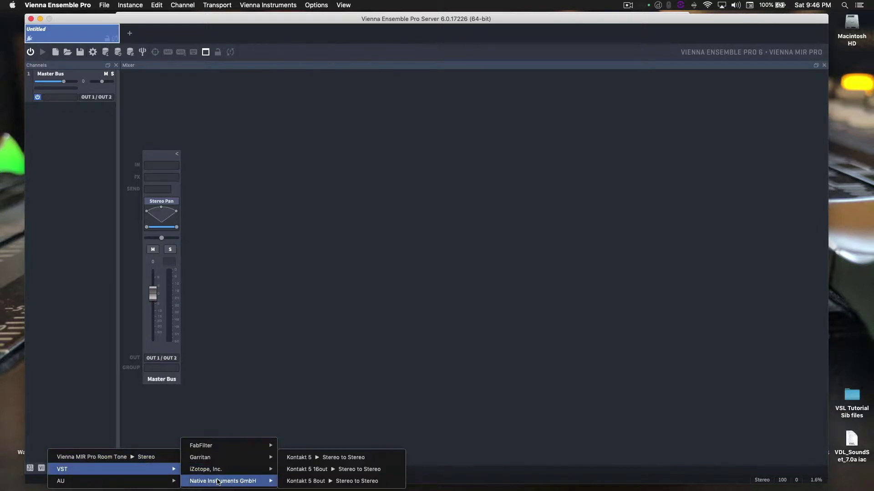
click(303, 480)
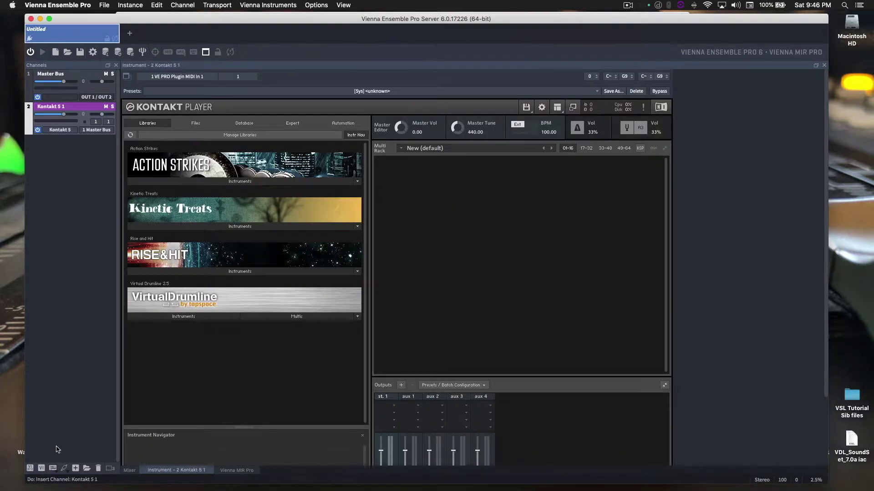
Browse the insert menu to AU > Native Instruments > Kontakt 5
click(53, 469)
mouse_move(62, 480)
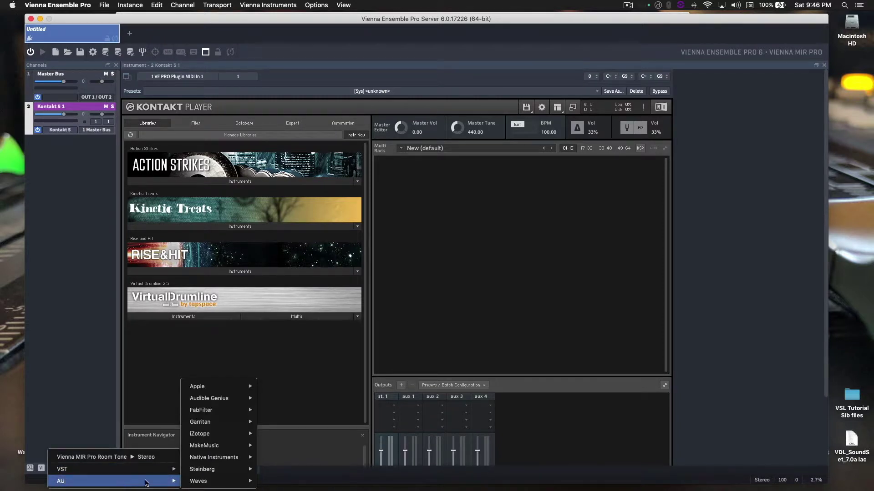
mouse_move(220, 456)
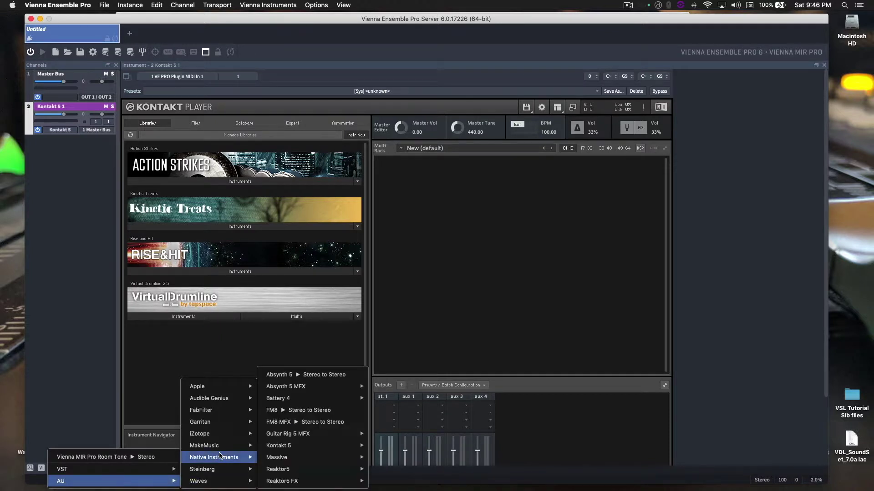
mouse_move(281, 448)
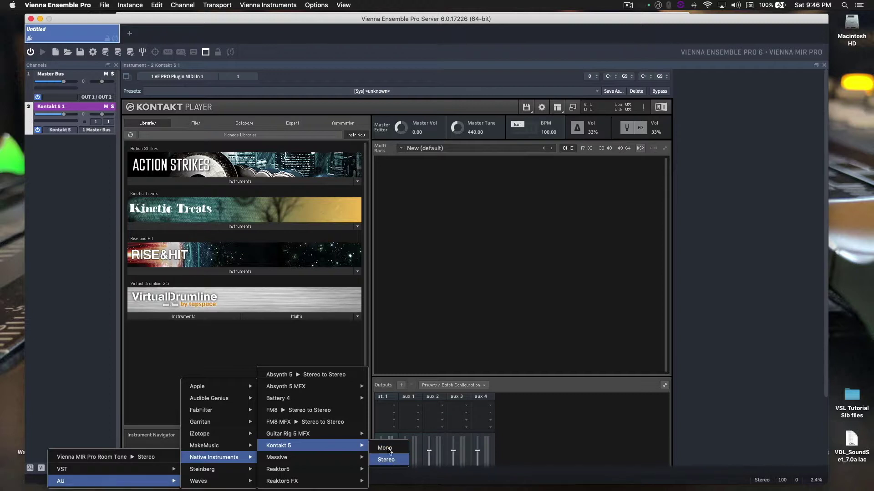
Load SnareLine Manual from the Drumline Battery Snares folder into Kontakt
click(133, 376)
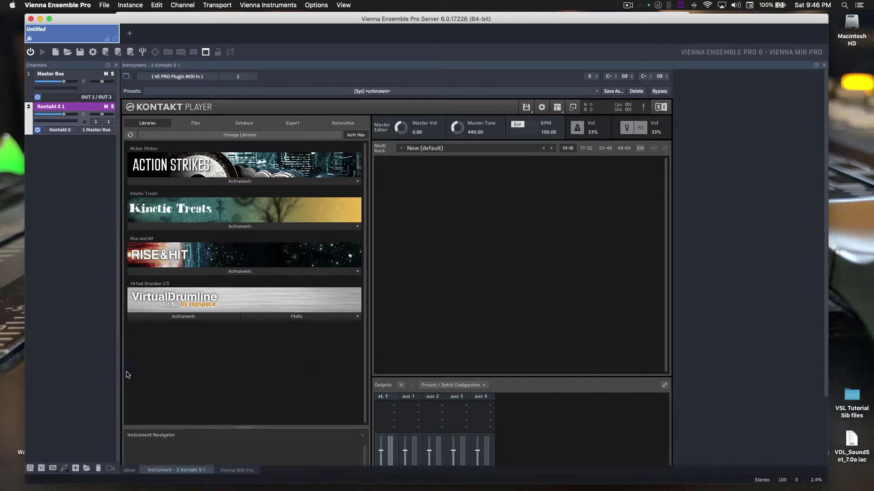
click(194, 318)
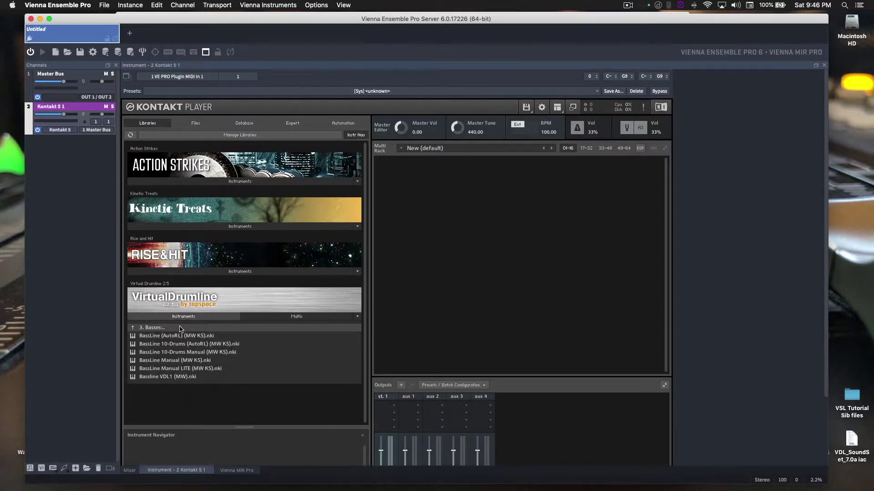
click(133, 329)
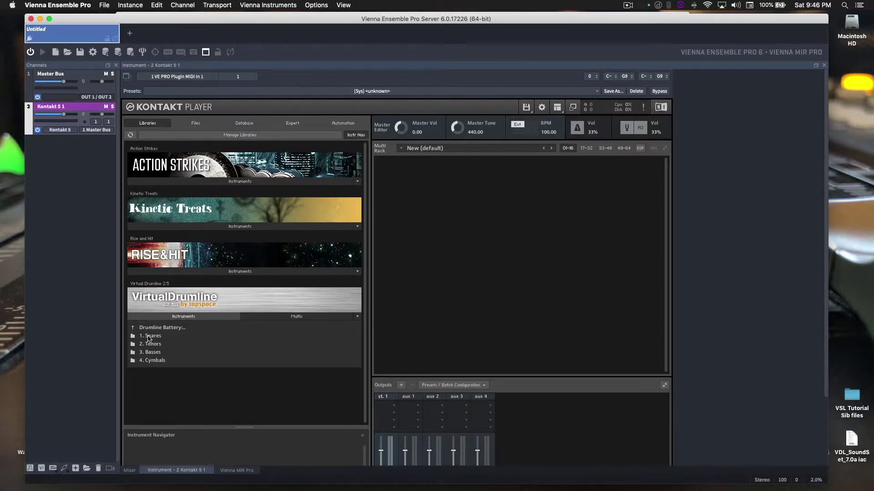
click(153, 337)
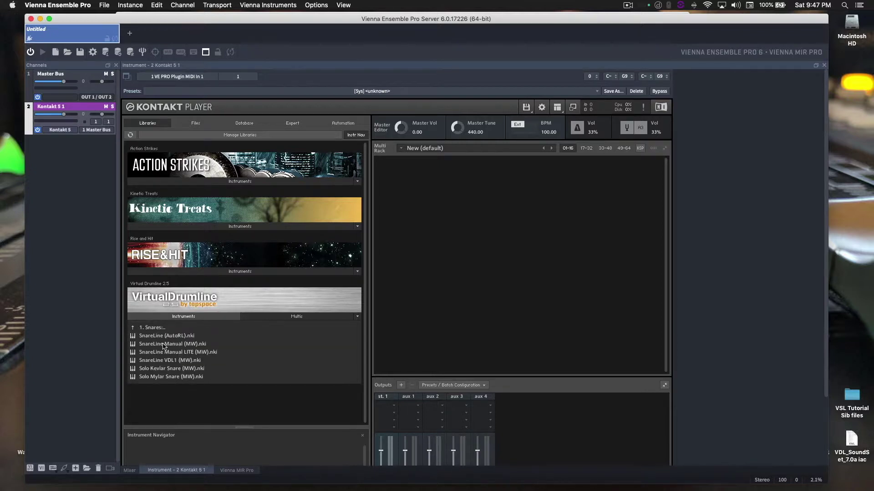
double_click(164, 346)
Load TenorLine Manual (MW KS) from 2. Tenors and BassLine Manual (MW KS) from 3. Basses
click(155, 328)
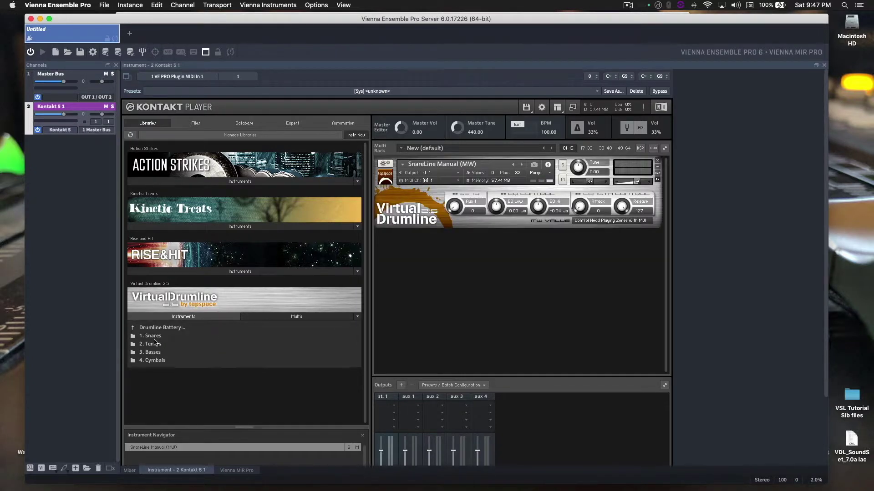
click(155, 344)
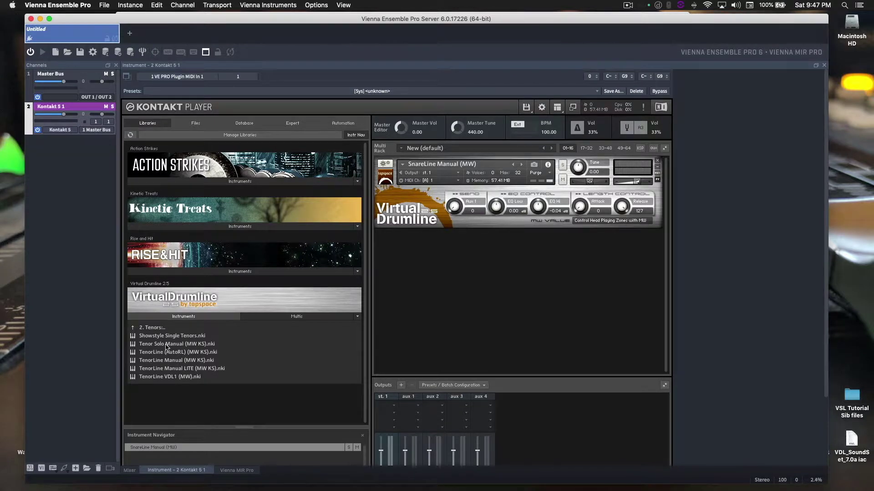
double_click(168, 361)
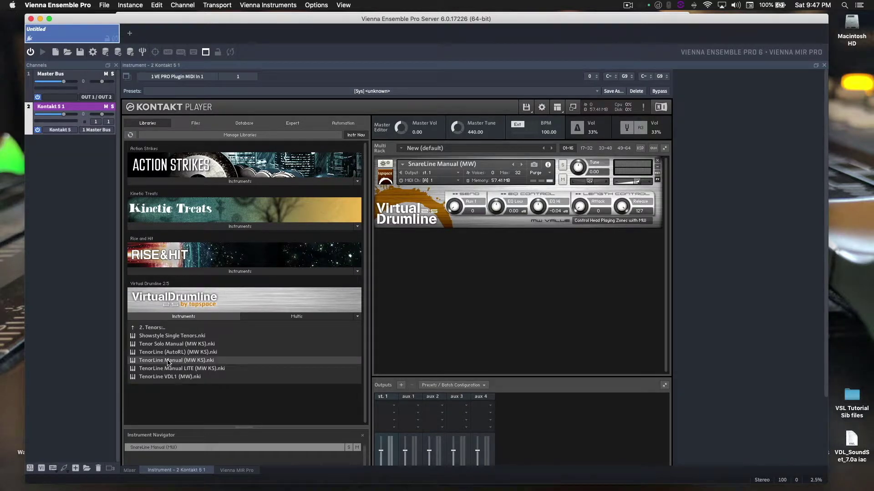
click(150, 328)
click(155, 352)
double_click(164, 360)
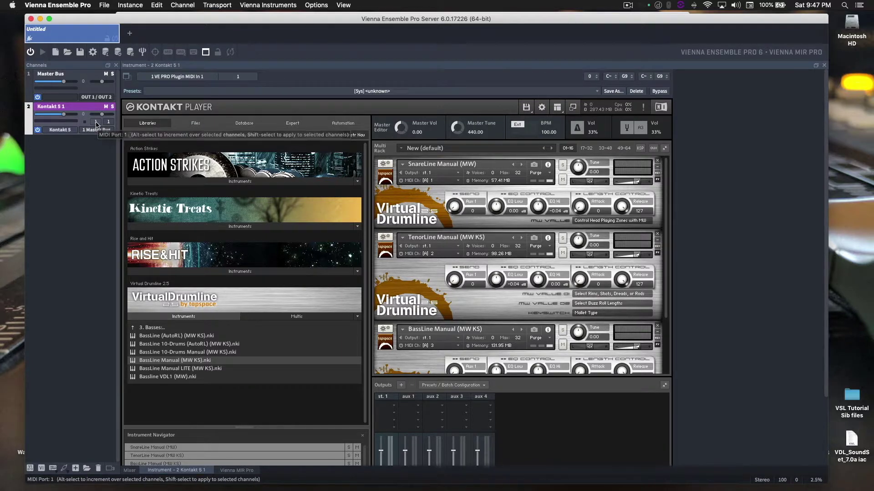
Bring Sibelius forward and open its Playback Devices setup
click(96, 123)
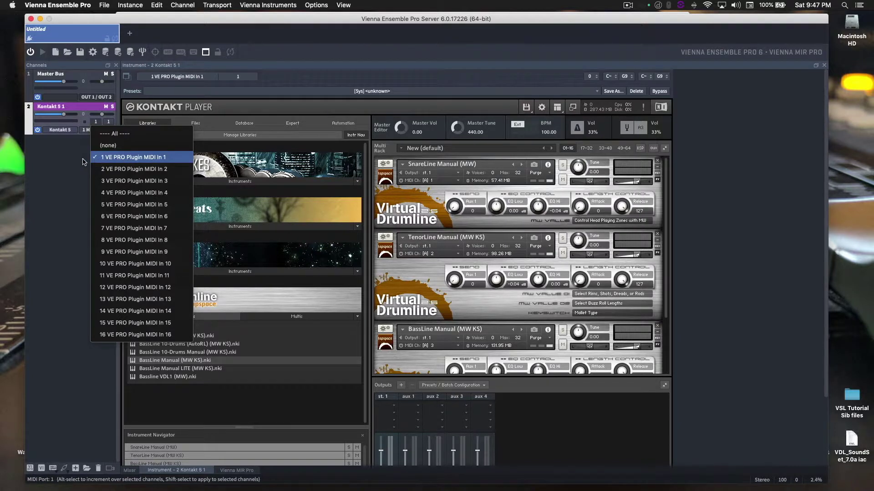
click(66, 165)
mouse_move(163, 490)
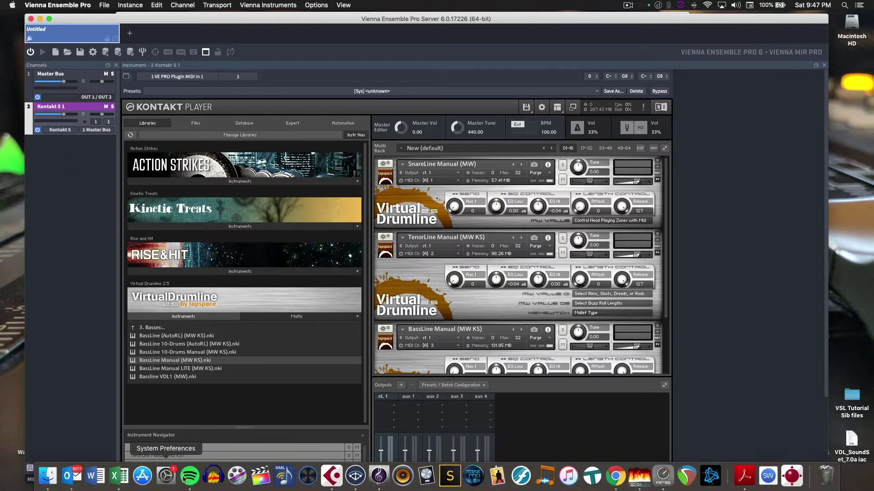
click(376, 478)
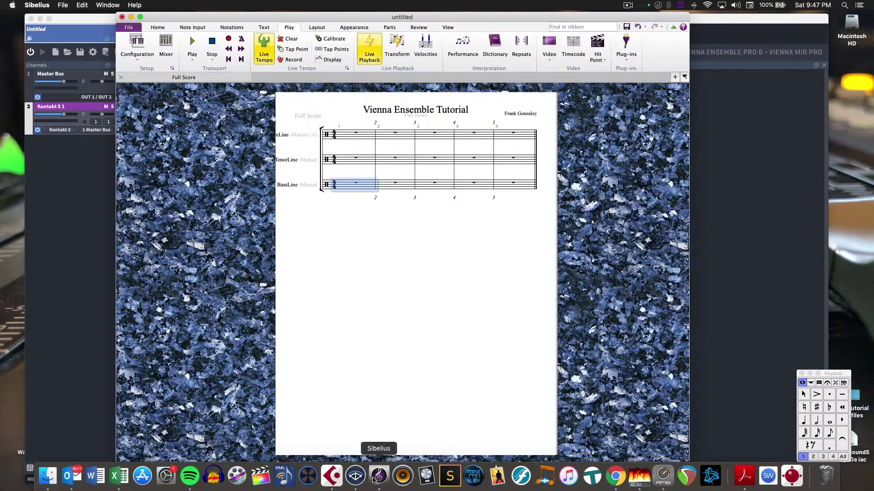
click(172, 68)
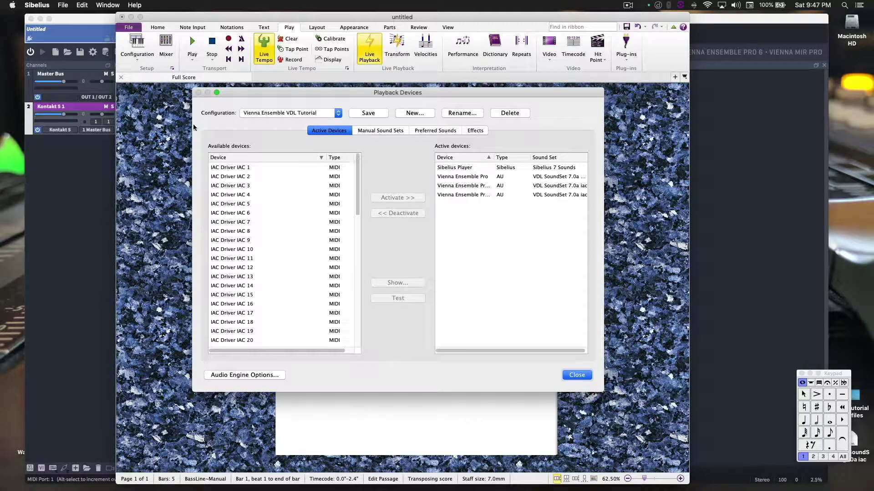
Set the Kontakt channel to MIDI port 2, arrange the windows and widen the Device column
click(95, 121)
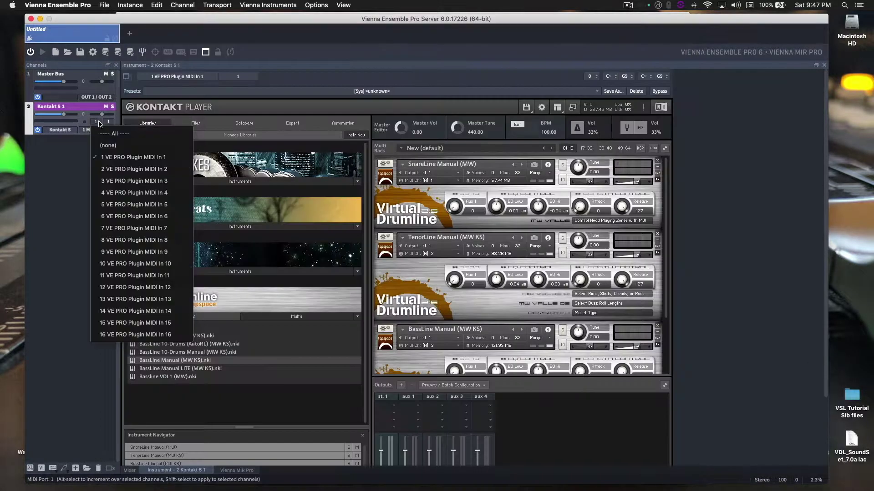
click(117, 167)
drag(398, 18, 311, 106)
drag(579, 18, 508, 127)
drag(509, 93, 652, 80)
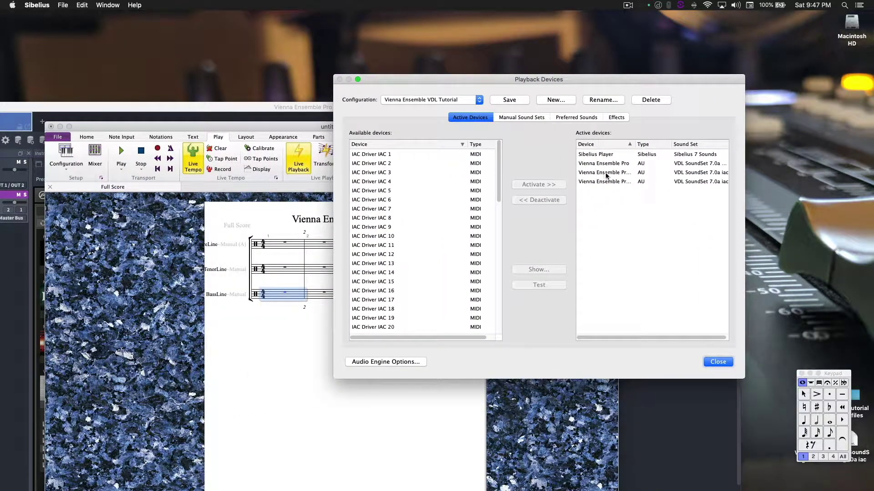
drag(634, 143, 682, 143)
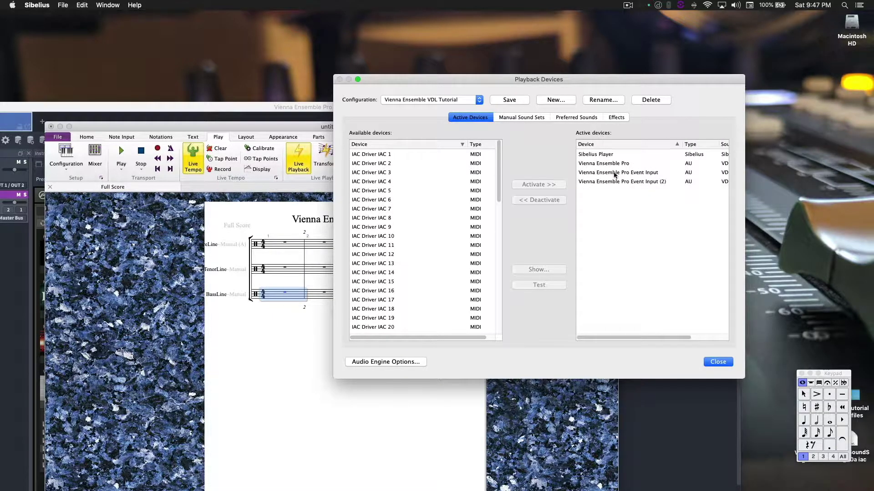
Switch the Kontakt channel's MIDI input to VE PRO Plugin MIDI In 3
click(8, 212)
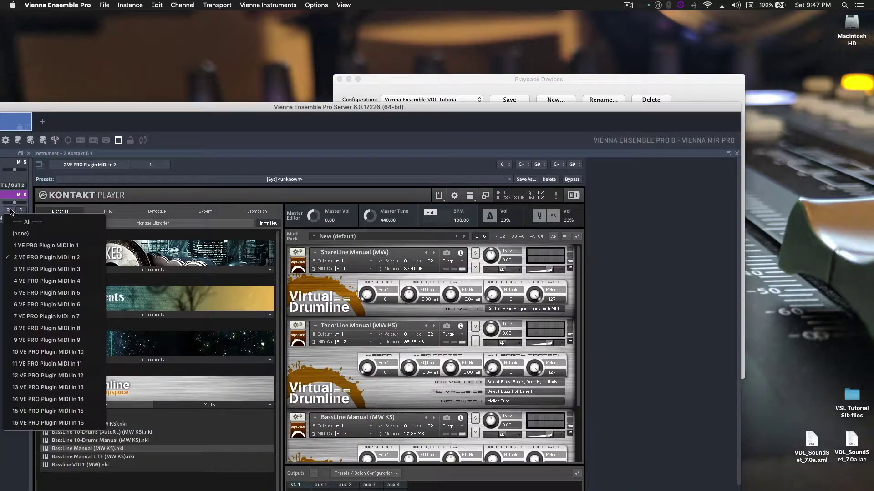
click(45, 260)
click(477, 79)
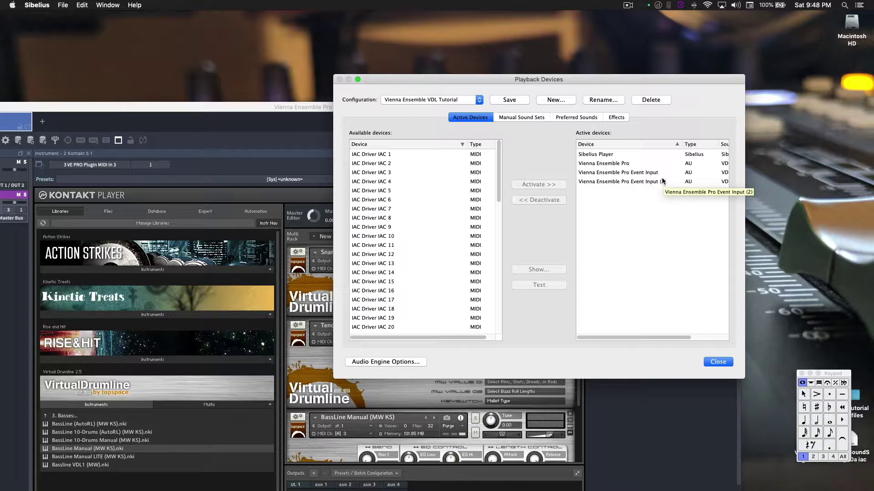
Set the Kontakt channel's MIDI port back to 1 VE PRO Plugin MIDI In 1
click(125, 106)
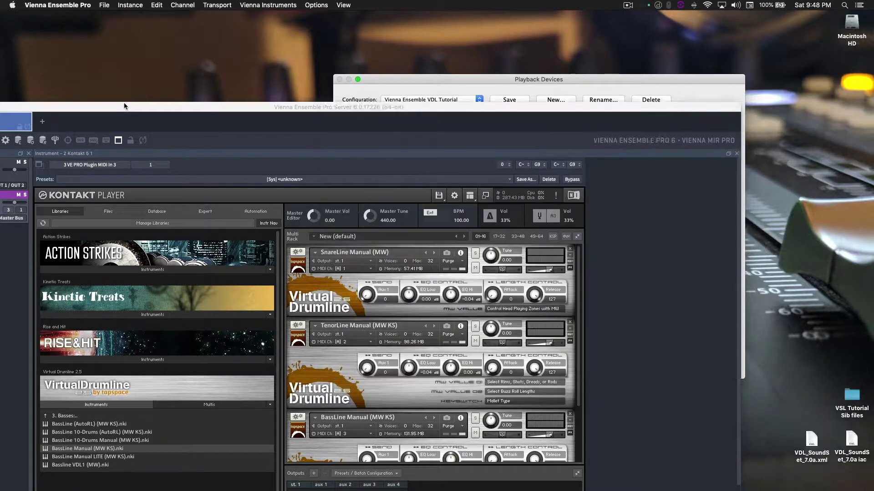
drag(125, 105, 219, 58)
click(108, 163)
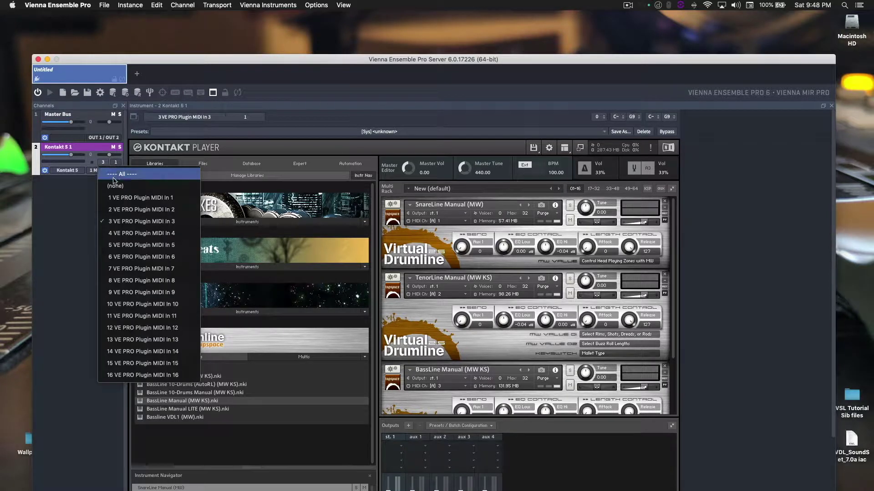
click(117, 198)
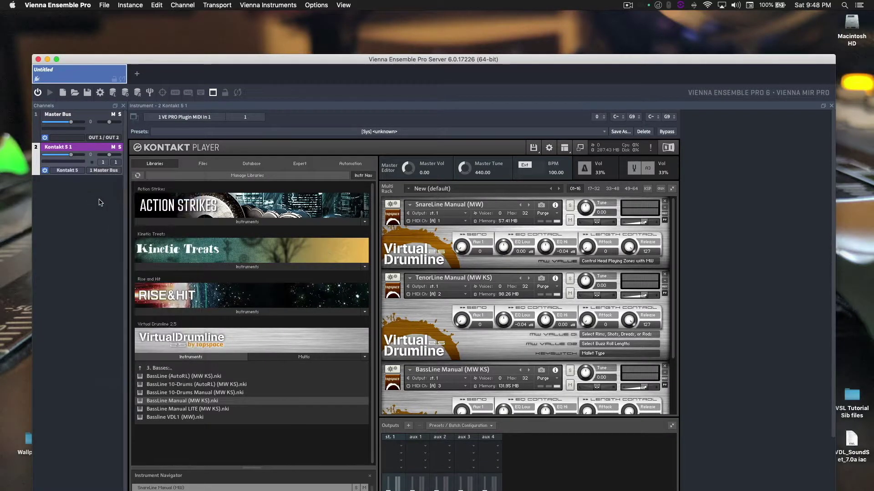
Set the Kontakt channel's MIDI channel to -- All --
click(117, 164)
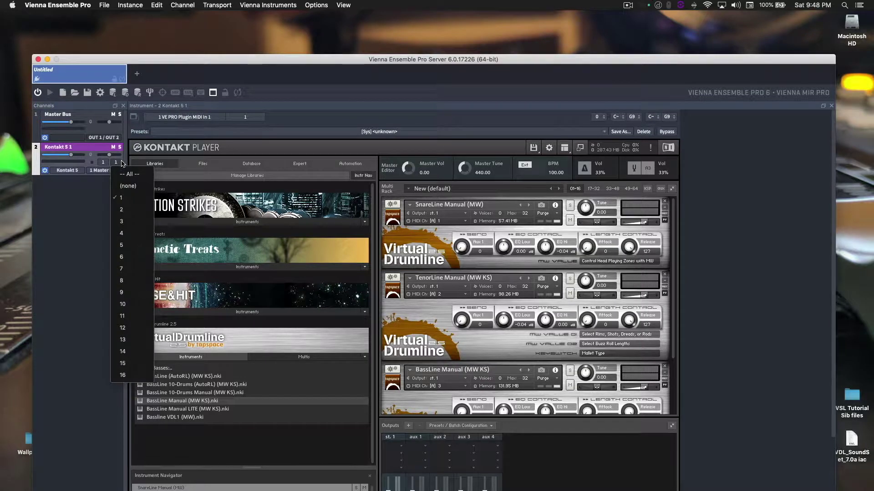
click(108, 187)
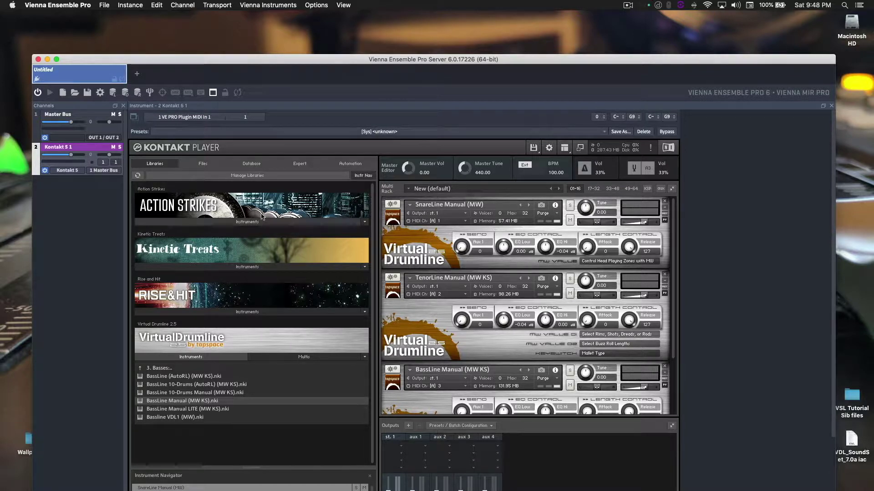
click(114, 162)
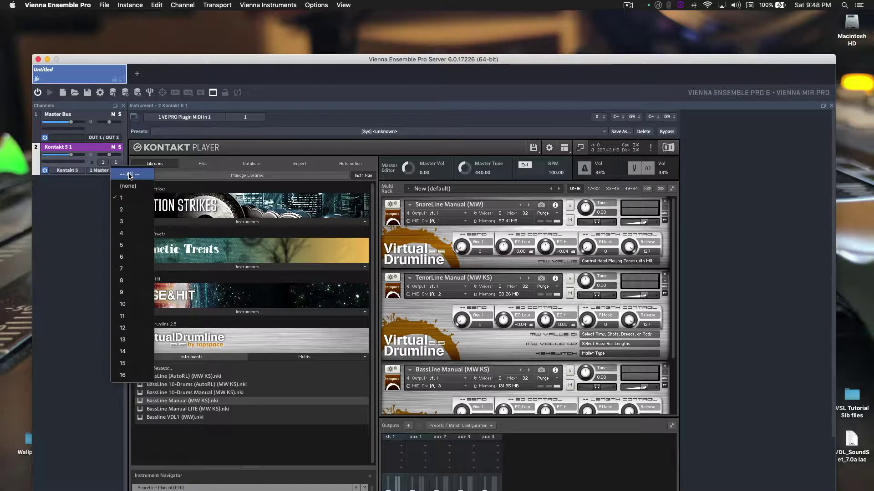
click(130, 175)
click(116, 162)
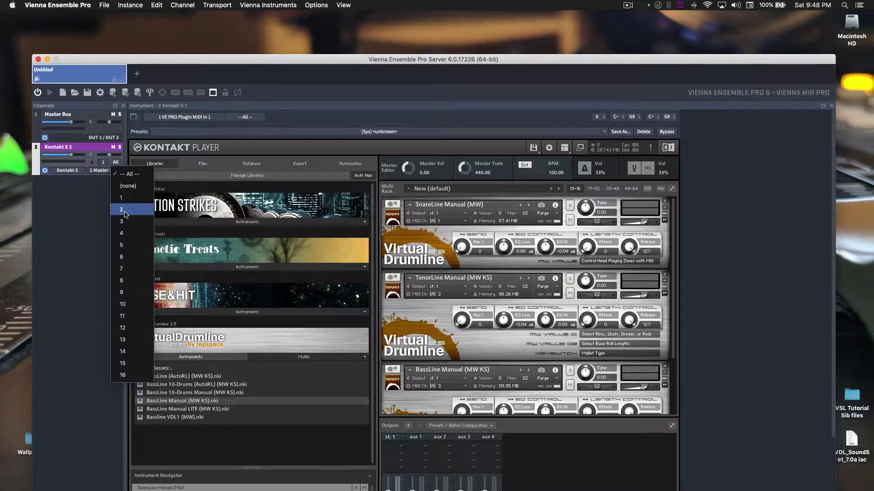
click(128, 174)
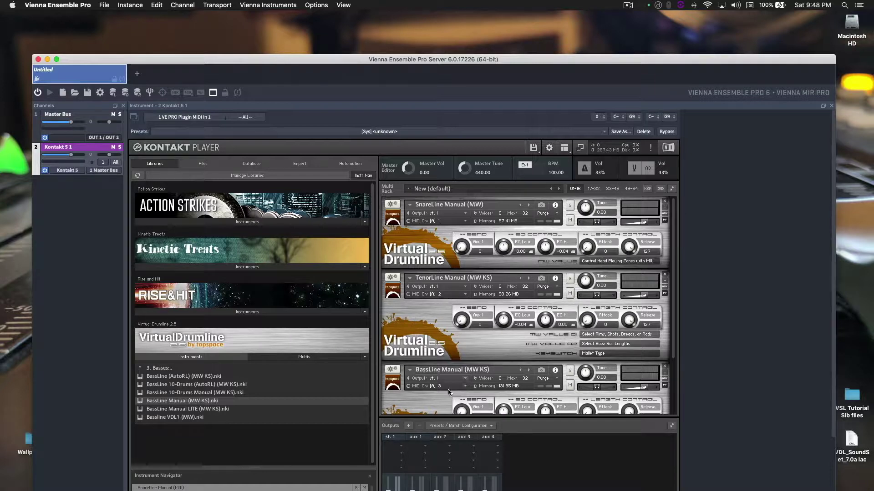
Check that TenorLine Manual remains on MIDI channel 2
click(464, 297)
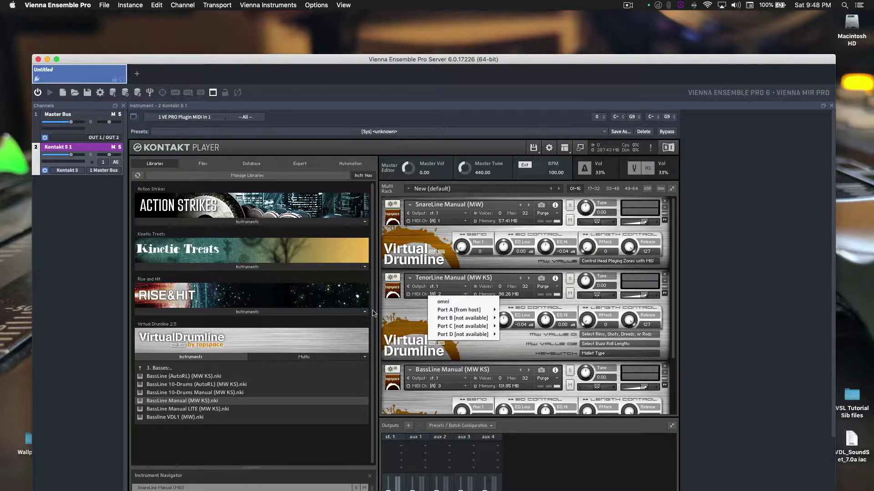
click(420, 317)
click(464, 299)
mouse_move(462, 312)
click(391, 314)
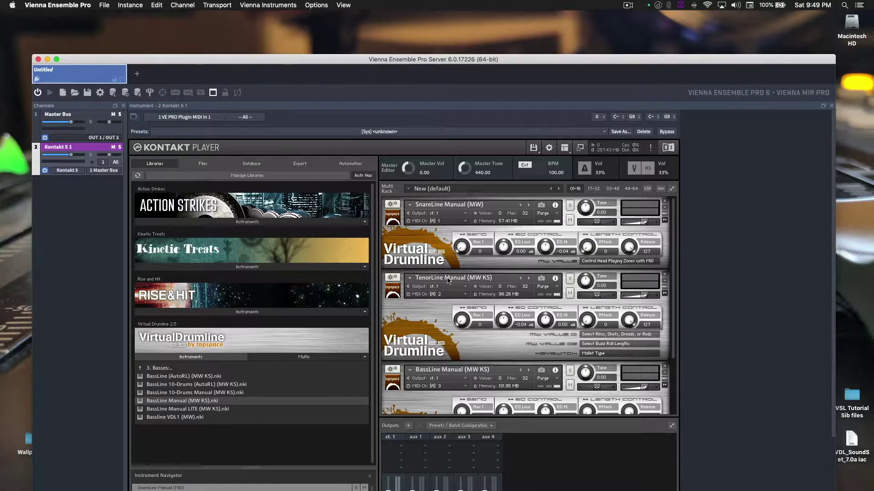
scroll(448, 371, down, 3)
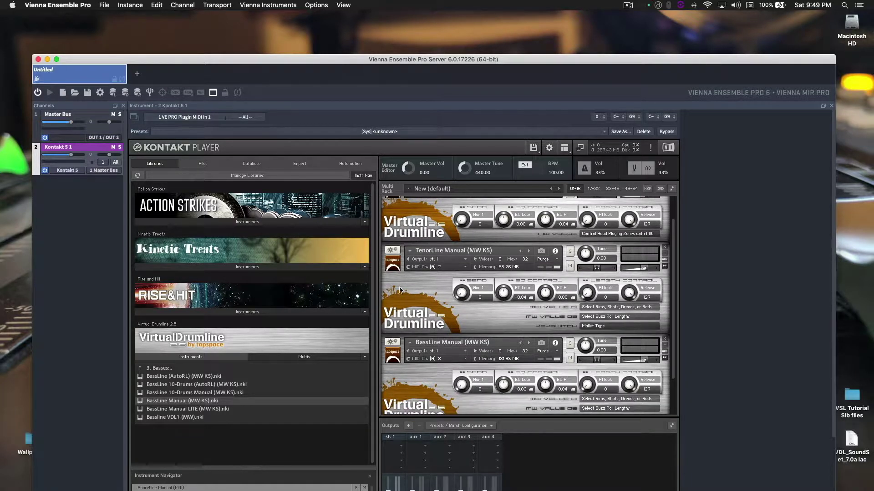
In Sibelius's Manual Sound Sets, choose Vienna Ensemble Pro as the playback device
drag(322, 152, 294, 113)
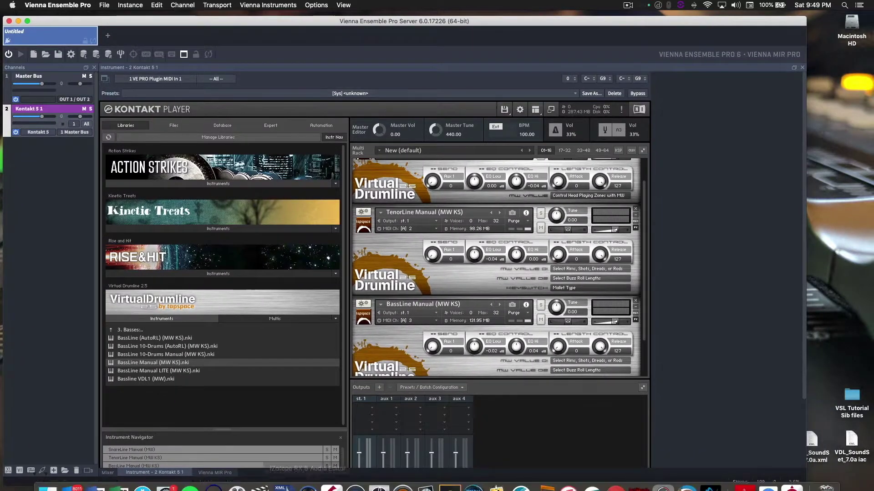
drag(518, 28, 507, 136)
click(527, 116)
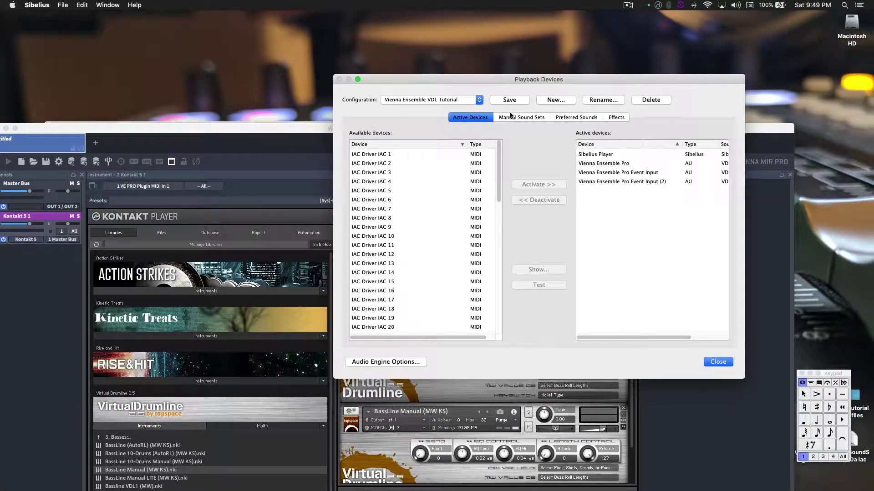
click(528, 118)
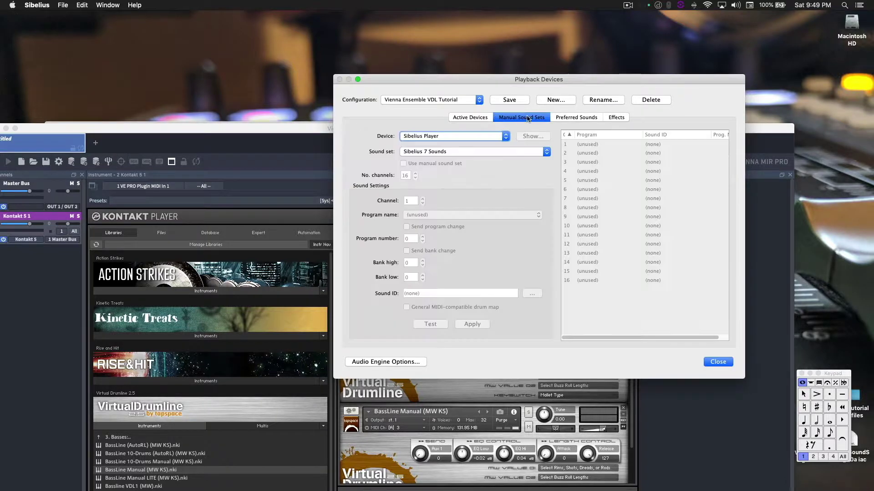
click(505, 136)
click(472, 142)
Test SnareLine Manual, then select BassLine Manual and play its test note
click(588, 145)
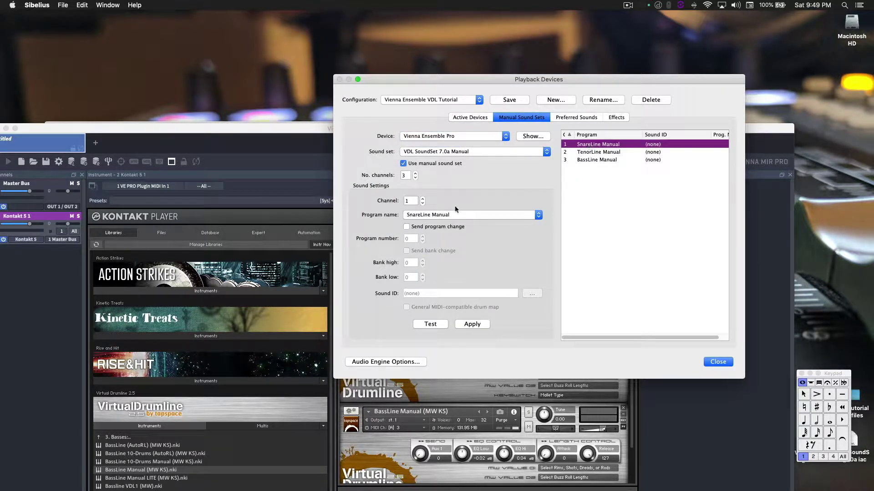
click(433, 323)
click(580, 153)
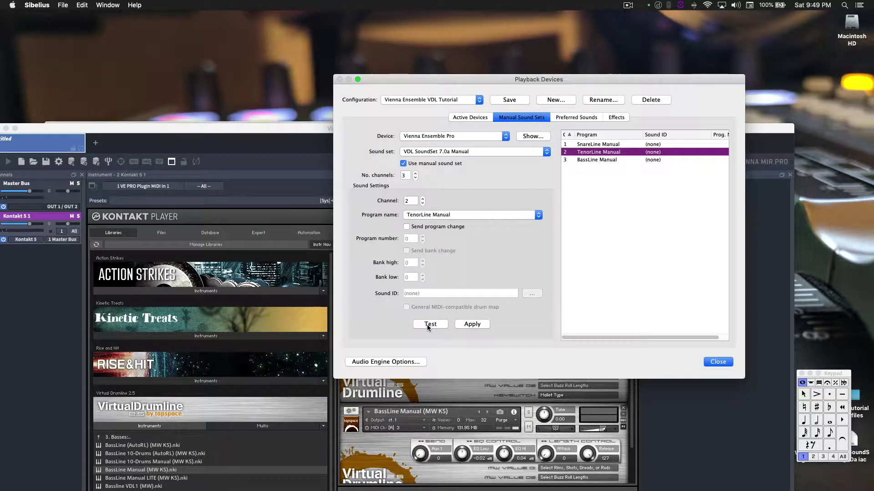
click(428, 325)
click(588, 160)
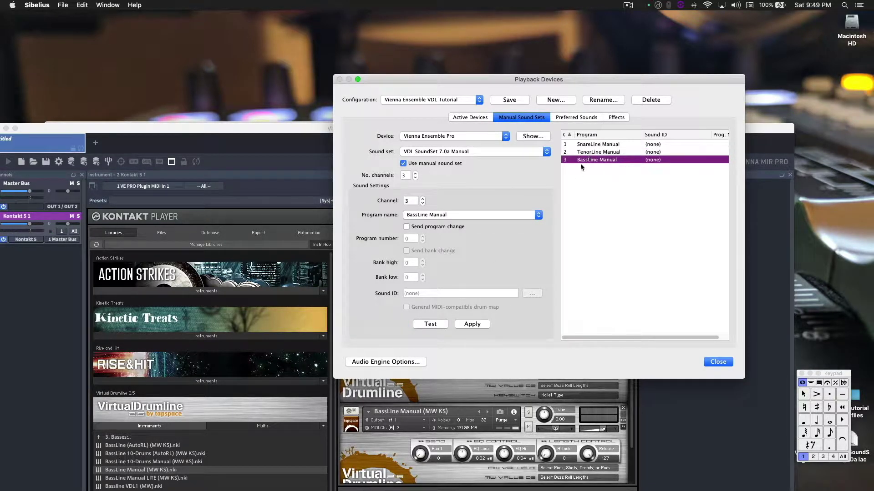
click(430, 324)
Close Playback Devices and bring Vienna Ensemble Pro back to the front, repositioned
click(718, 362)
drag(509, 124, 605, 69)
click(115, 129)
drag(143, 101, 144, 24)
scroll(435, 227, up, 2)
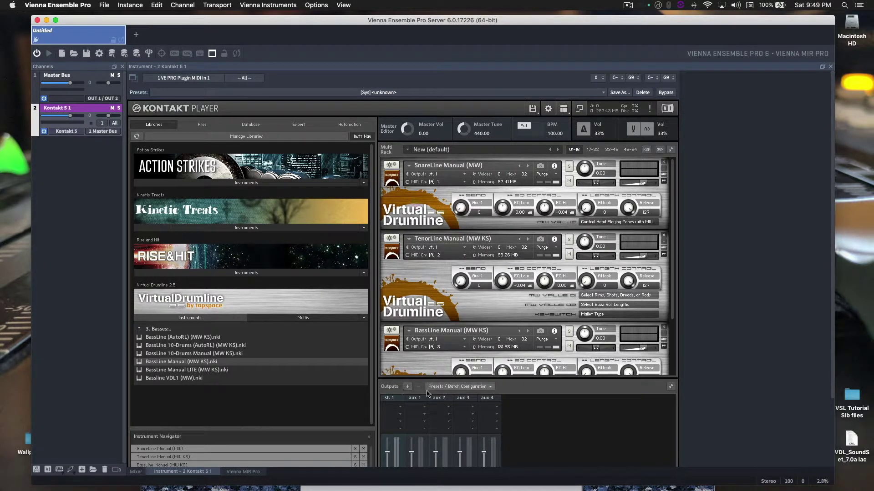
Add Kontakt outputs st.2 on Kt. aux 1 and st.3 on Kt. aux 2
click(407, 387)
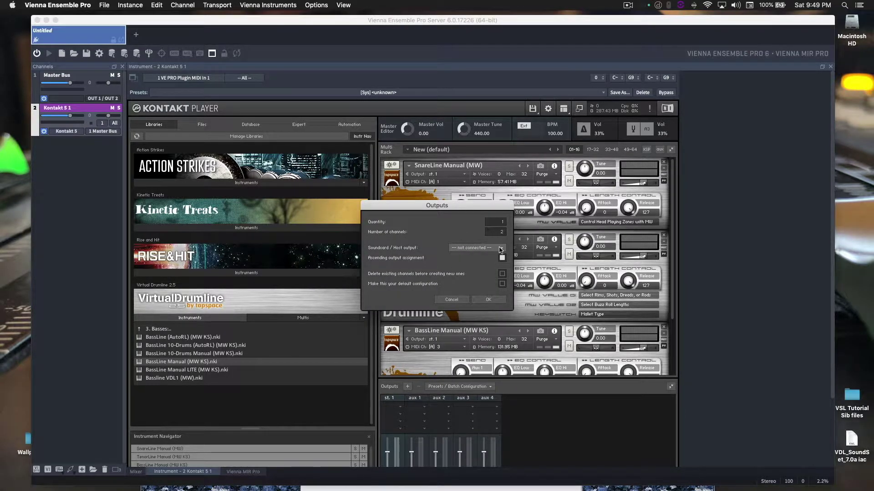
click(500, 249)
click(496, 248)
click(488, 300)
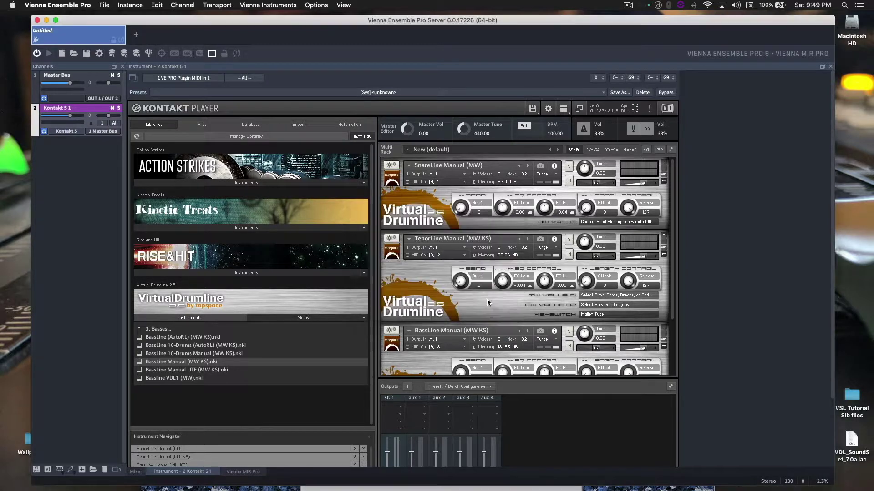
click(408, 386)
click(481, 248)
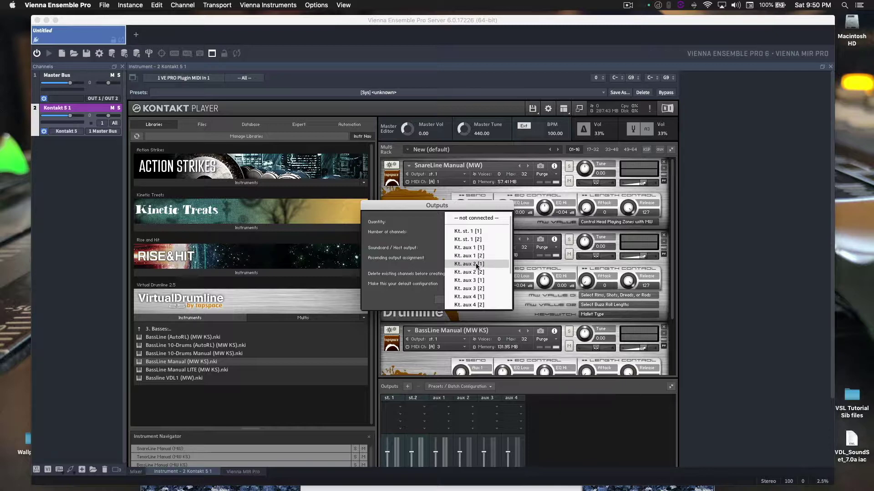
click(475, 265)
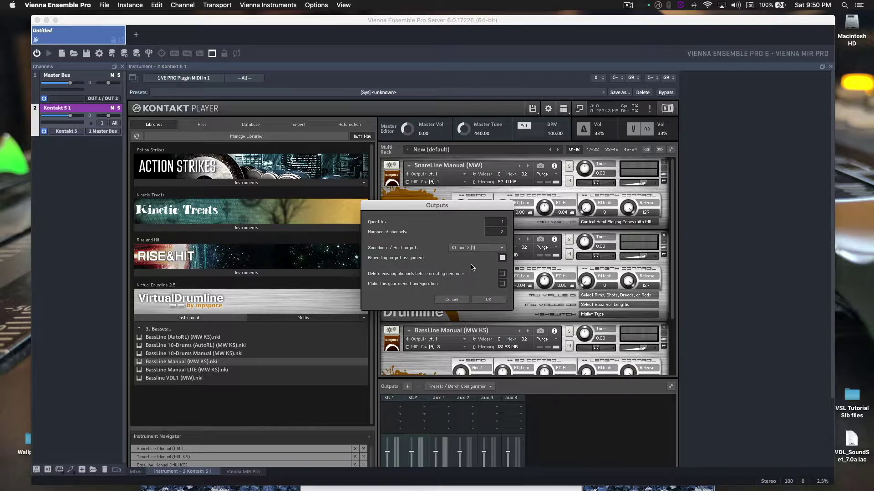
click(480, 299)
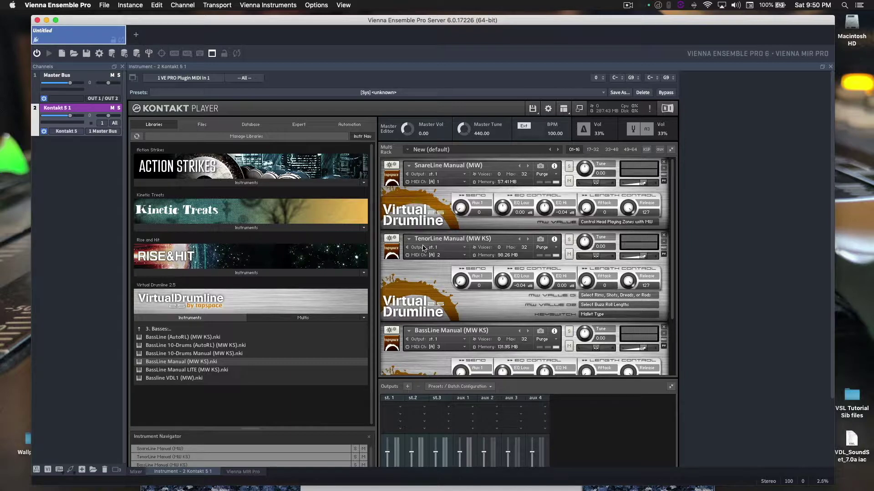
Route TenorLine to output st.2 and BassLine to st.3, then show the mixer
drag(434, 251, 462, 254)
click(464, 249)
click(465, 277)
click(465, 341)
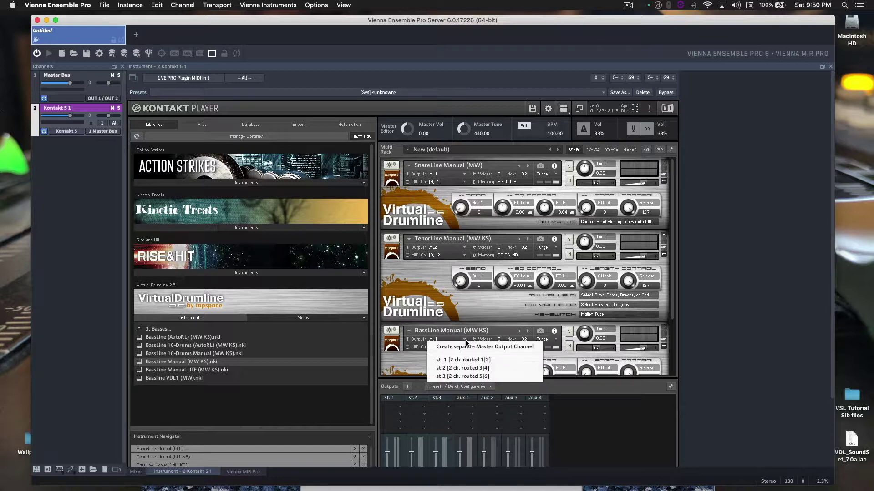
click(459, 376)
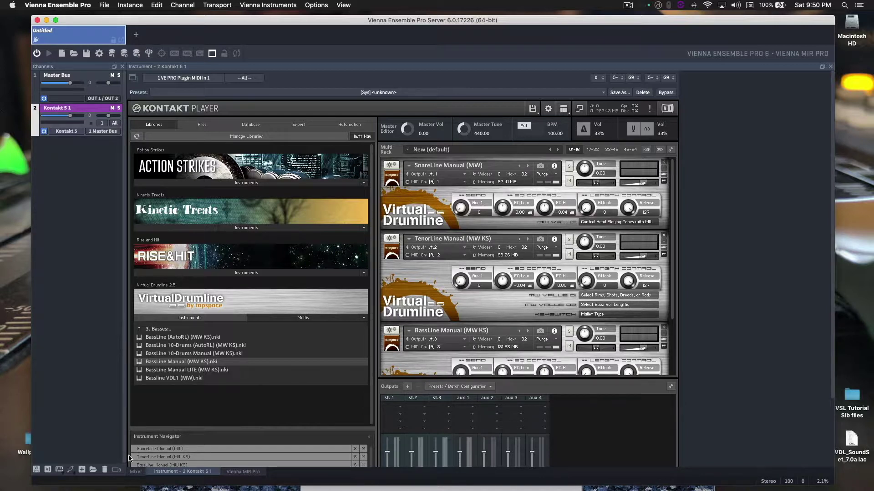
click(136, 472)
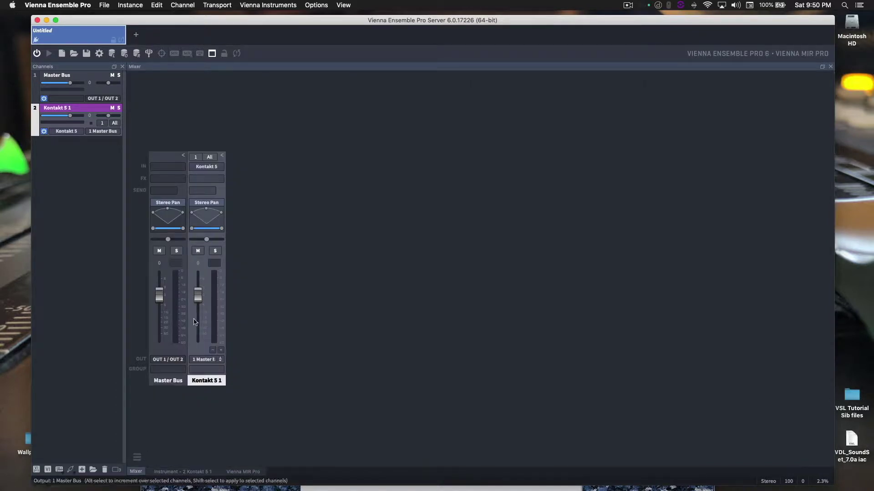
Insert two mixer channels, Kontakt 5 1 2 and Kontakt 5 1 3, beside Kontakt 5 1
click(222, 351)
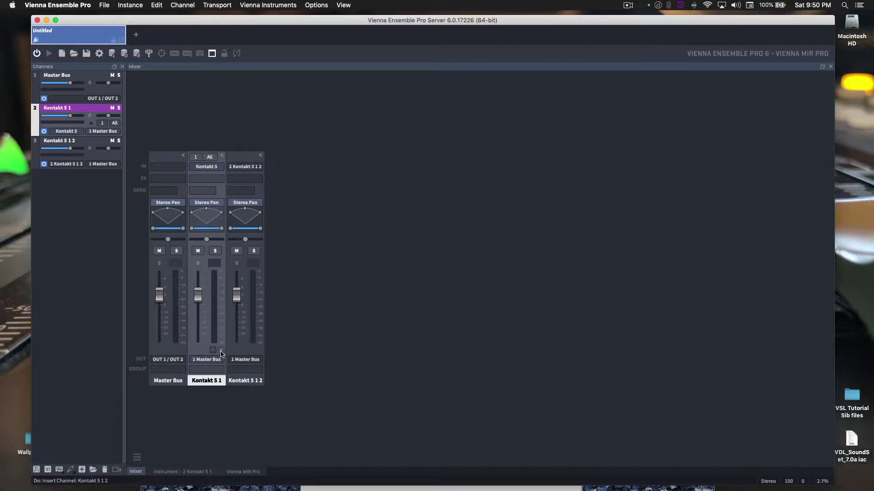
click(221, 351)
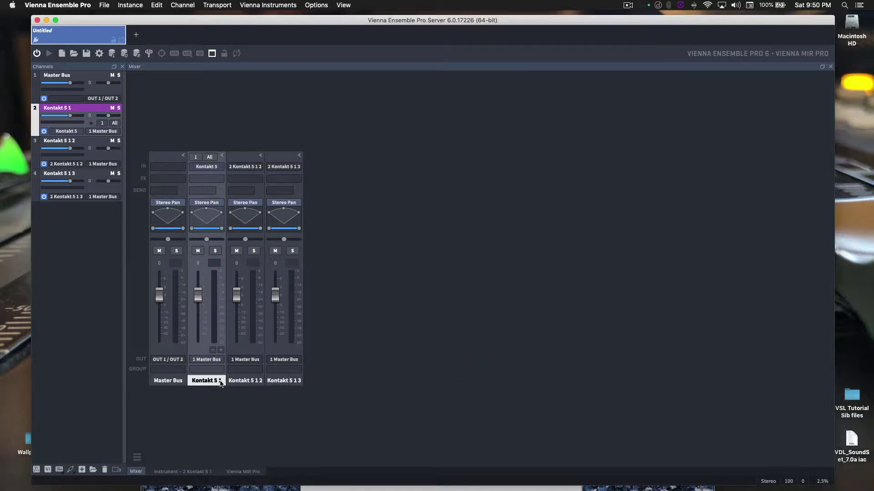
click(237, 383)
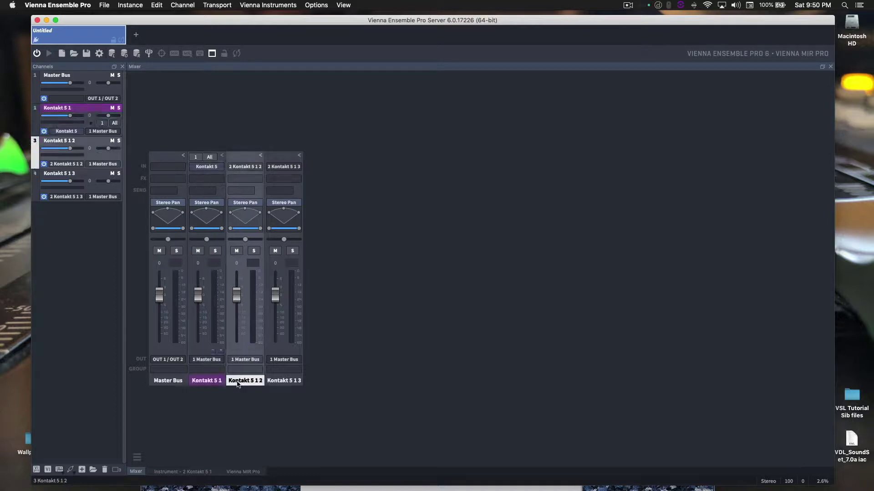
click(279, 384)
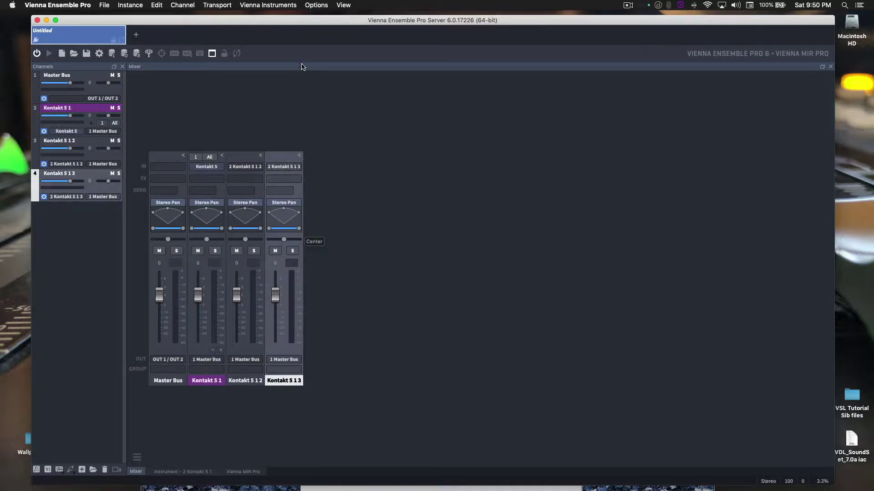
drag(339, 20, 233, 15)
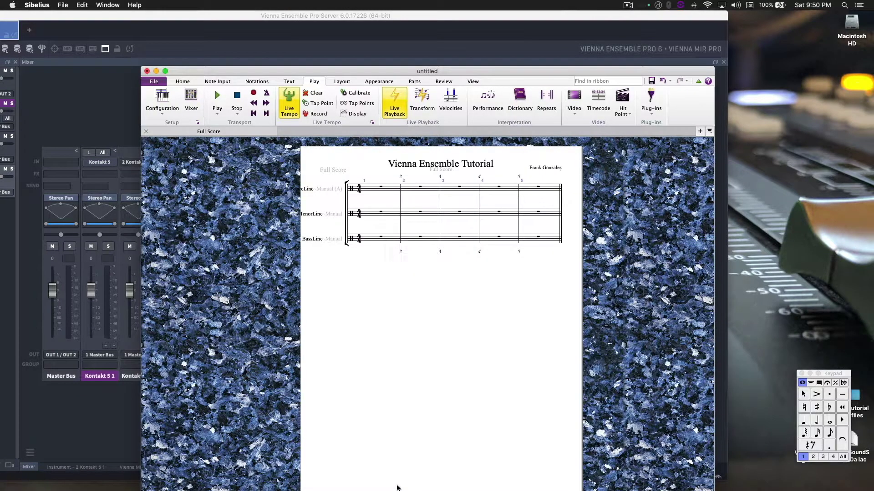
click(399, 487)
Open Playback Devices' Manual Sound Sets with Vienna Ensemble Pro as the device
drag(380, 71, 449, 50)
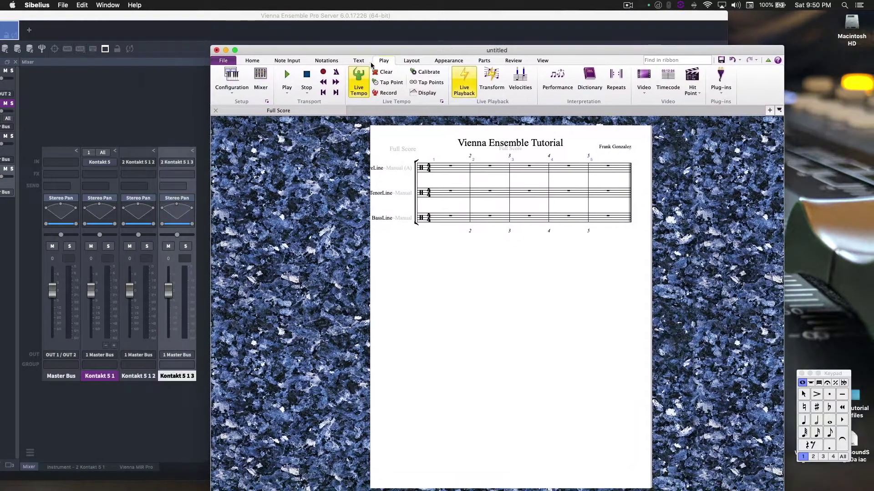
click(268, 102)
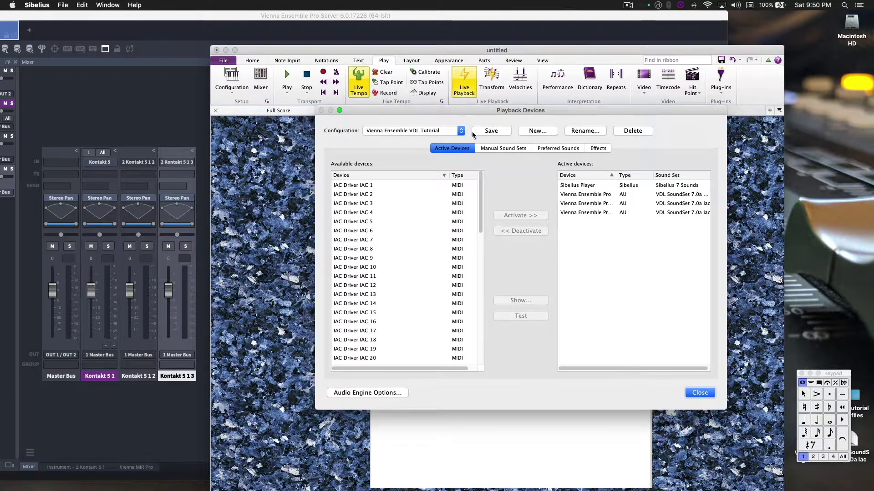
click(505, 148)
click(479, 168)
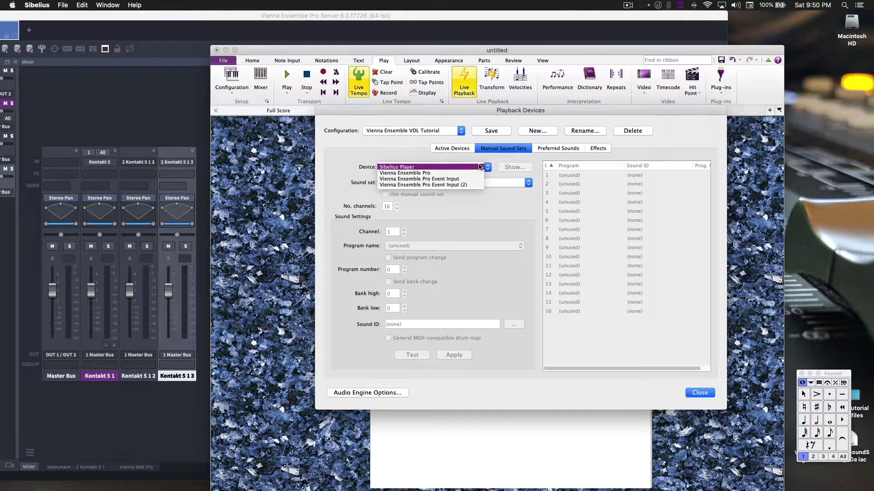
click(473, 174)
Play test notes for SnareLine, TenorLine and BassLine Manual in turn
click(569, 176)
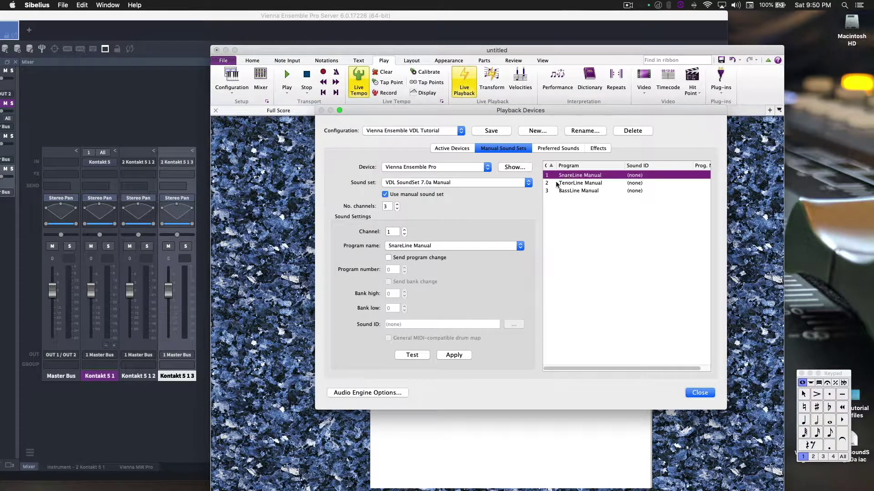
click(411, 355)
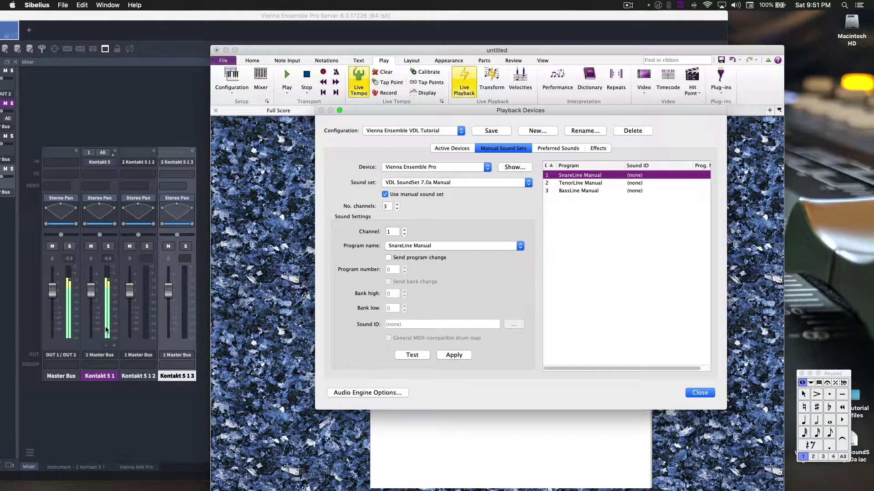
click(590, 183)
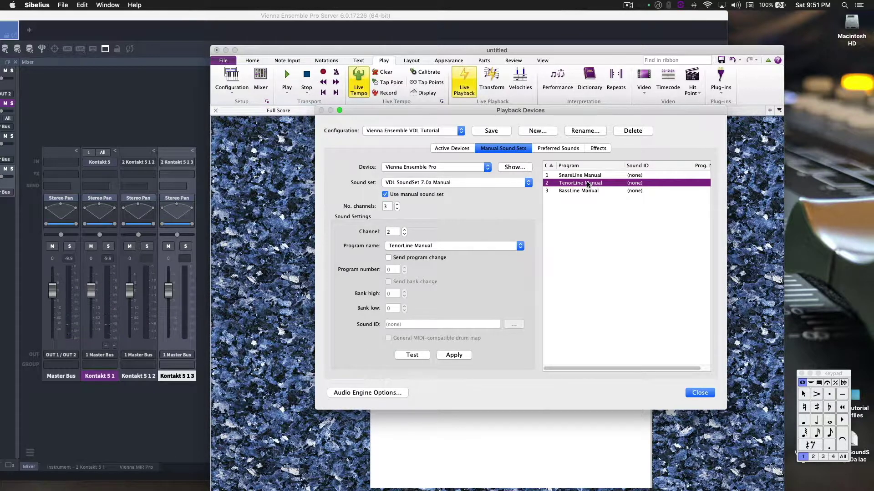
click(411, 354)
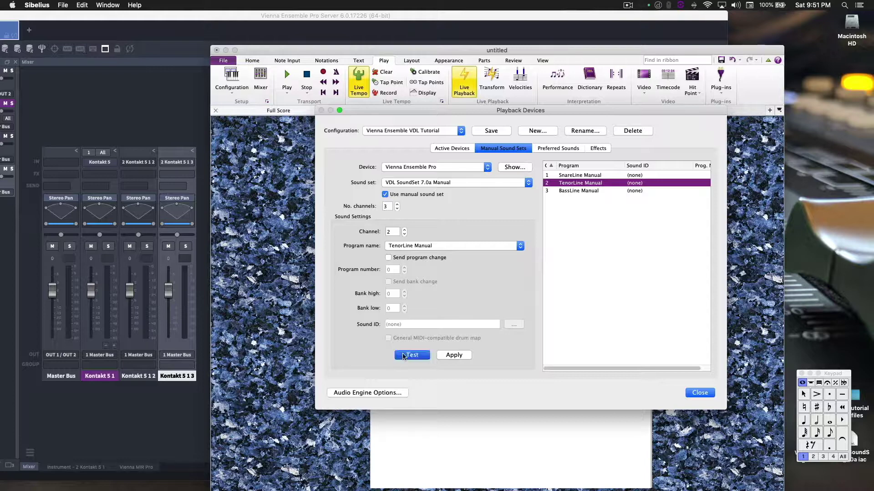
click(585, 191)
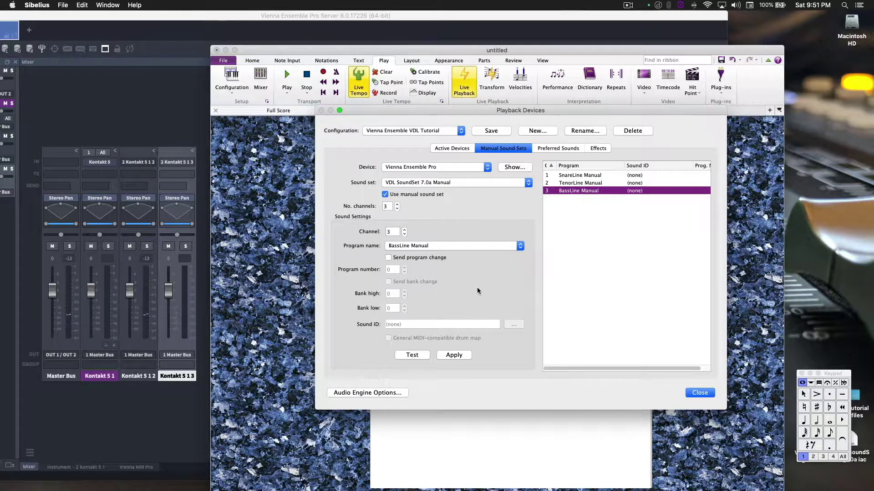
click(417, 356)
Narrow the Stereo Pan width of Kontakt 5 1 3 and 5 1 2, then fine-tune Kontakt 5 1
click(113, 210)
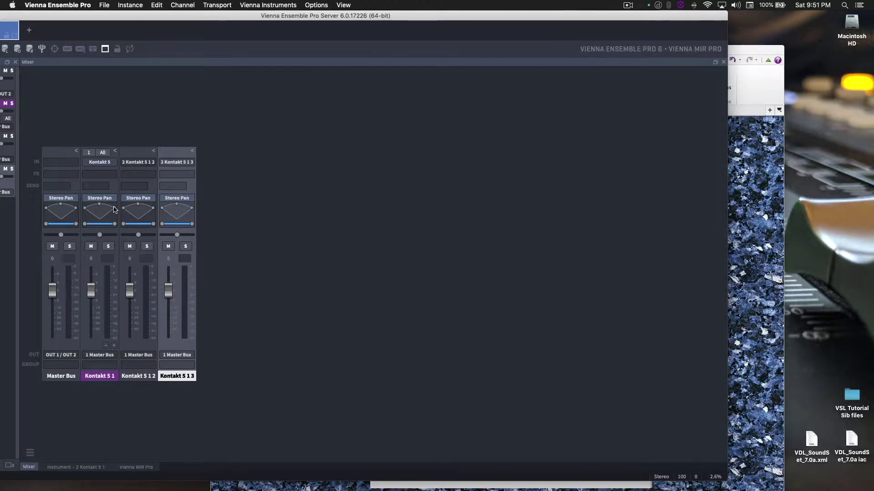
drag(158, 210, 89, 210)
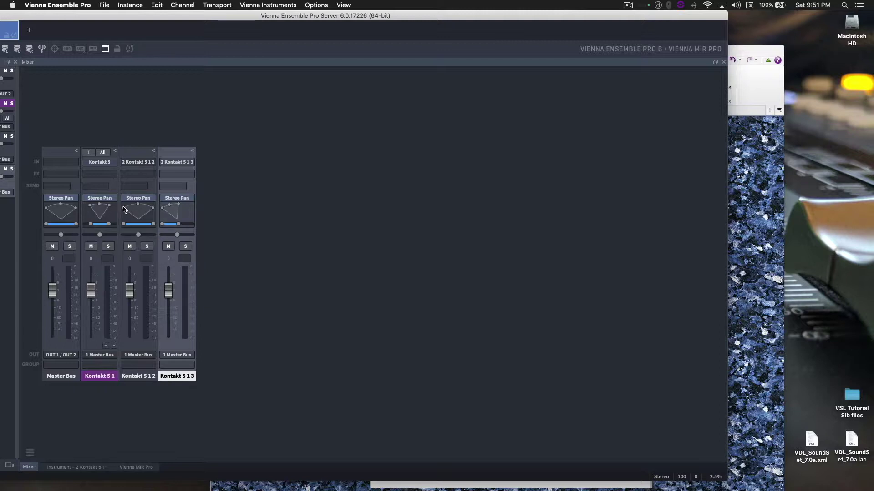
drag(125, 210, 137, 207)
drag(109, 209, 89, 203)
drag(109, 209, 118, 213)
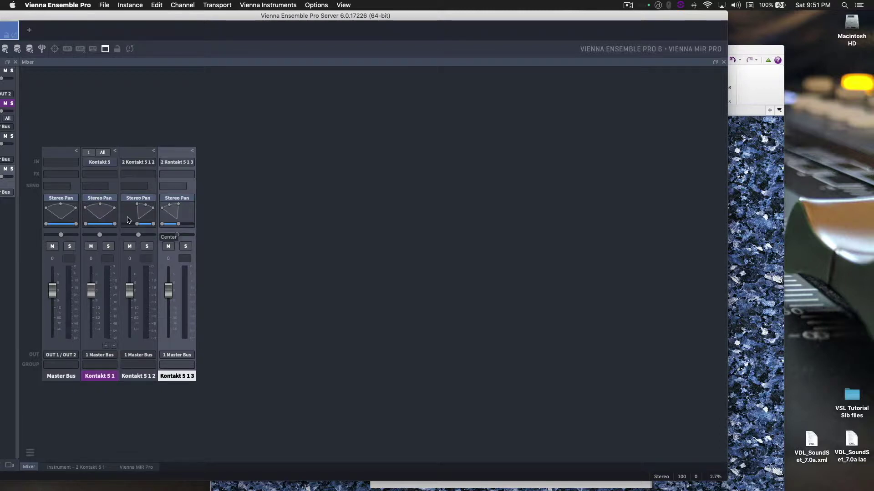
mouse_move(113, 208)
mouse_down()
mouse_move(96, 204)
mouse_move(88, 211)
mouse_move(101, 209)
mouse_up()
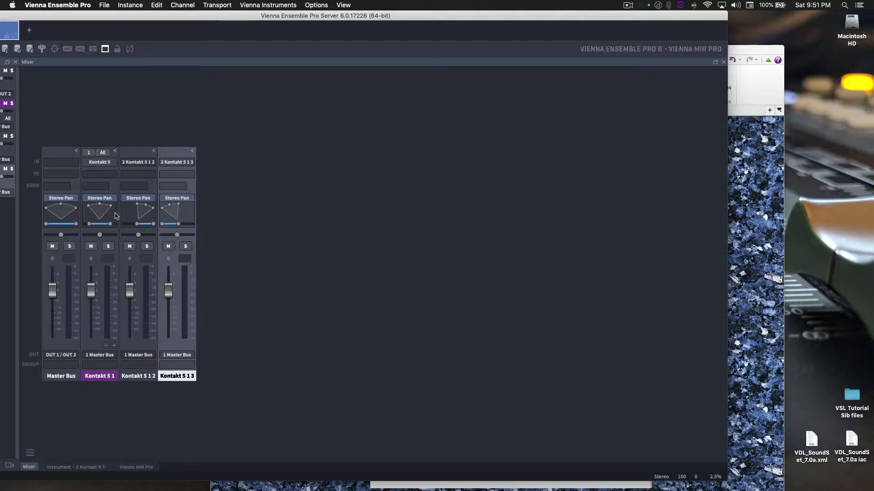
Insert FabFilter Pro-Q 2 (Stereo to Stereo) on Kontakt 5 1
click(117, 178)
mouse_move(135, 247)
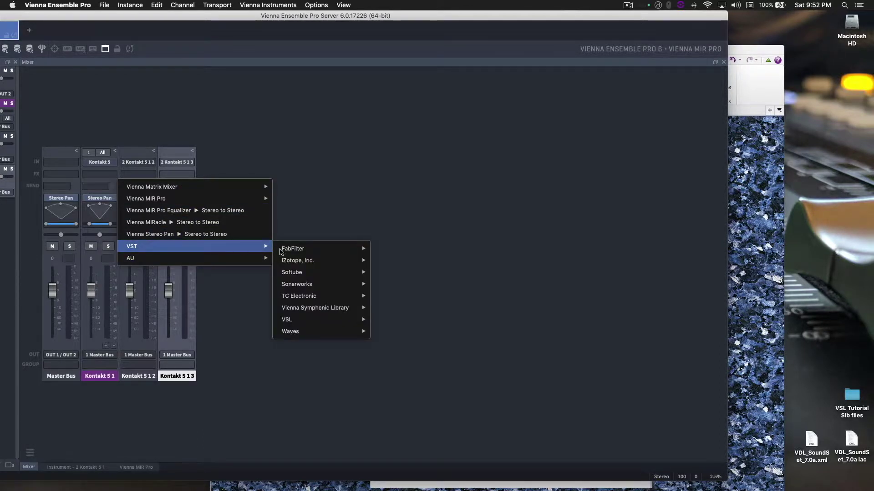
mouse_move(294, 250)
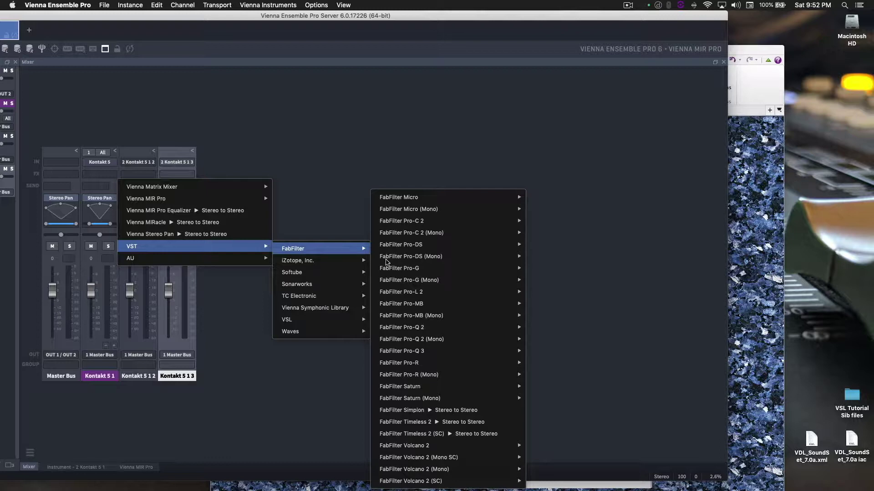
mouse_move(432, 329)
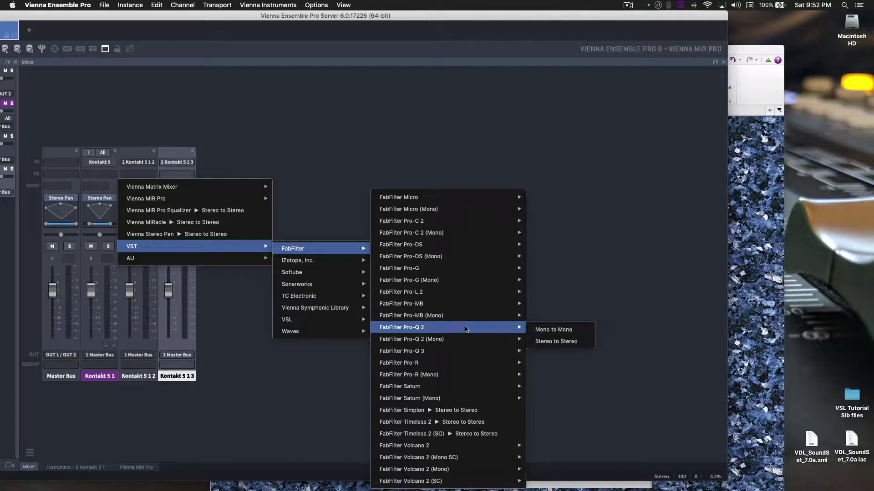
click(556, 342)
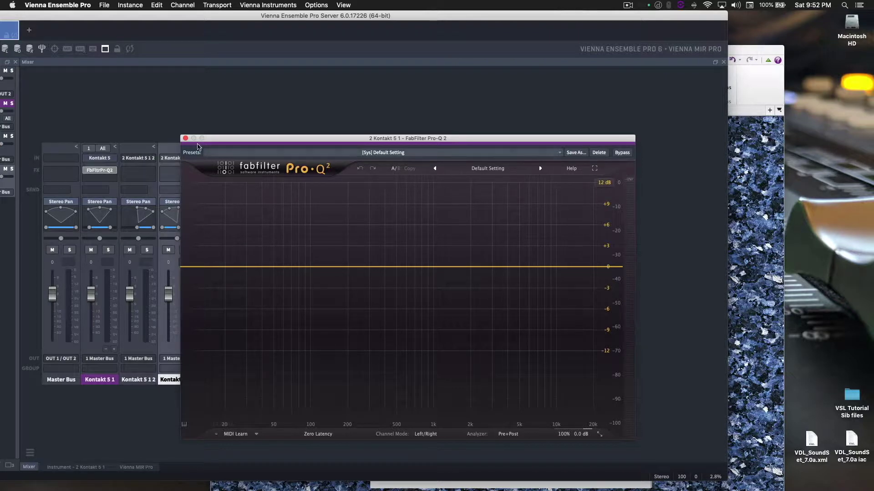
click(186, 138)
Insert FabFilter Pro-Q 2 on Kontakt 5 1 2
click(149, 174)
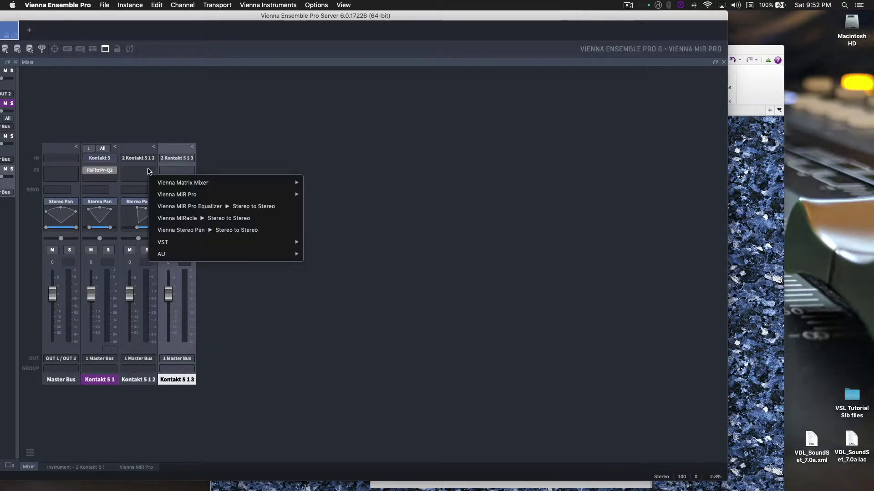
mouse_move(207, 243)
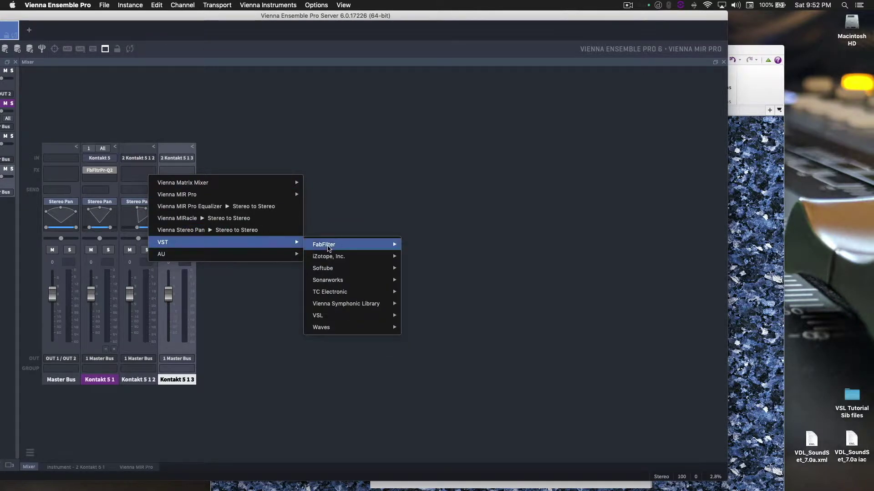
mouse_move(392, 244)
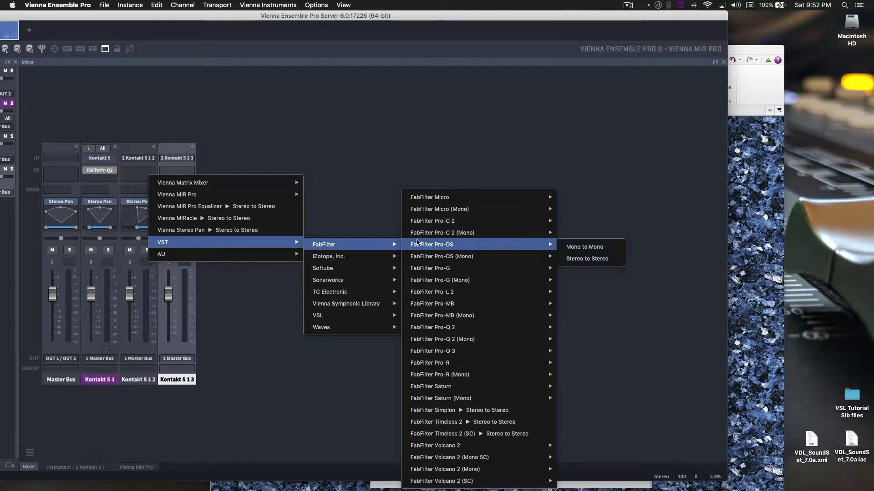
mouse_move(444, 327)
click(587, 339)
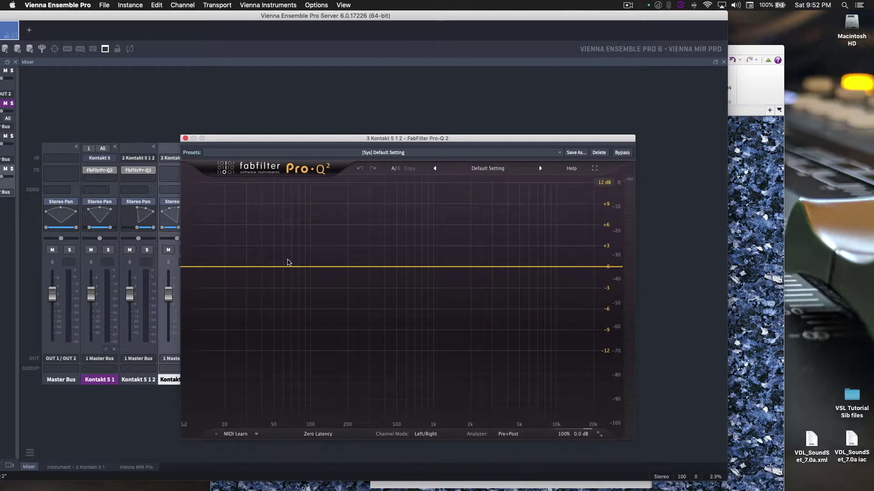
Insert FabFilter Pro-Q 2 on Kontakt 5 1 3 and close the plug-in window
click(178, 171)
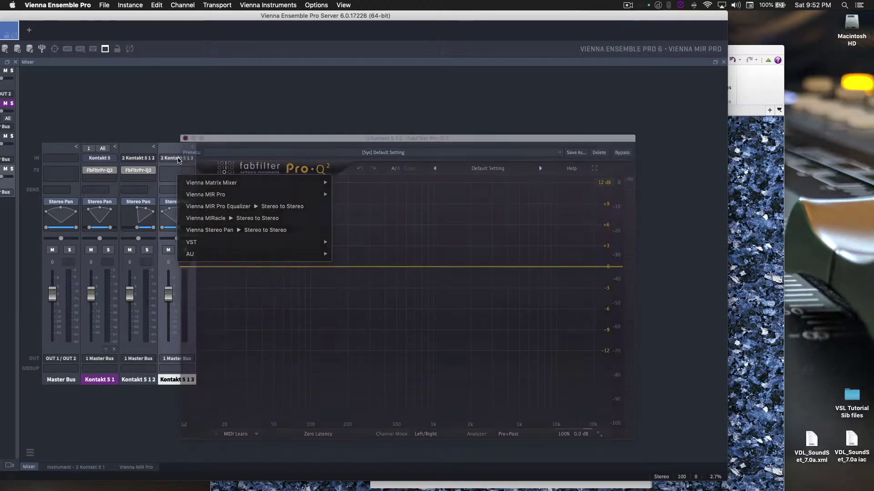
click(180, 179)
click(189, 174)
mouse_move(273, 243)
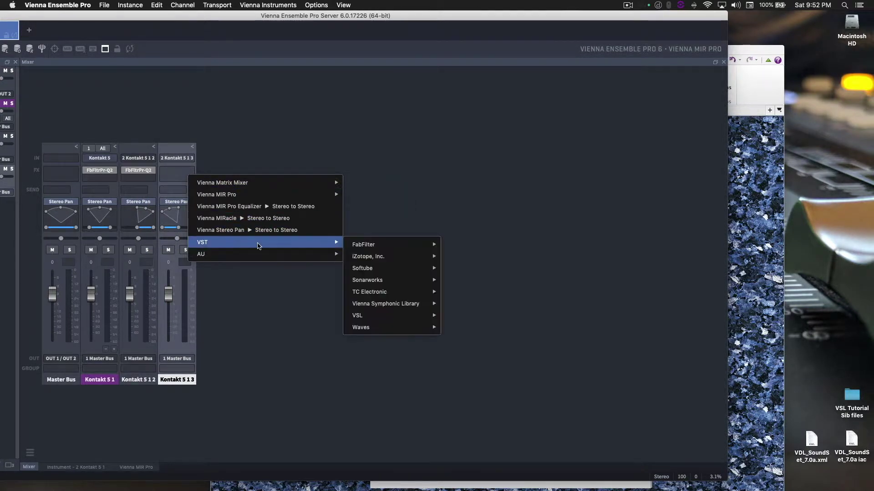
mouse_move(410, 245)
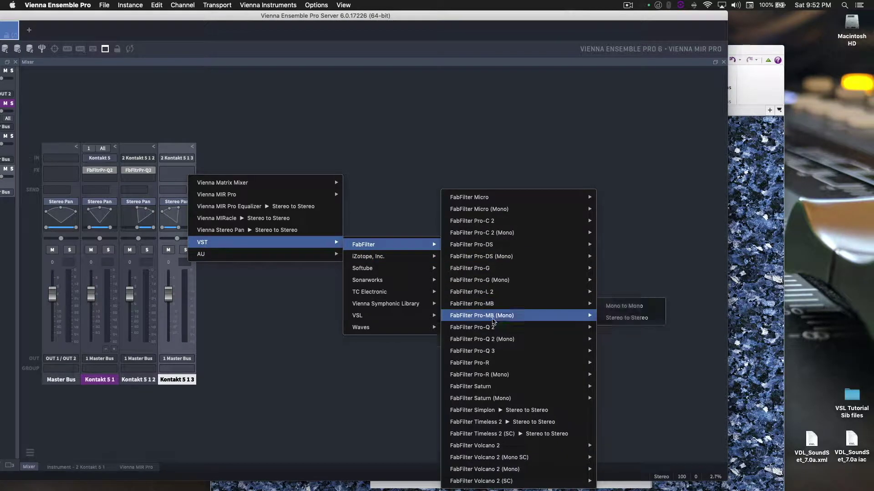
mouse_move(493, 326)
click(626, 341)
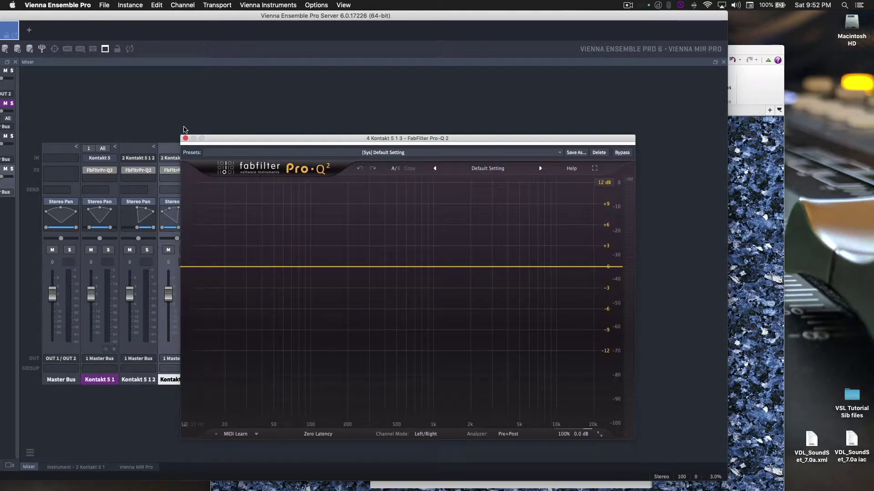
click(185, 138)
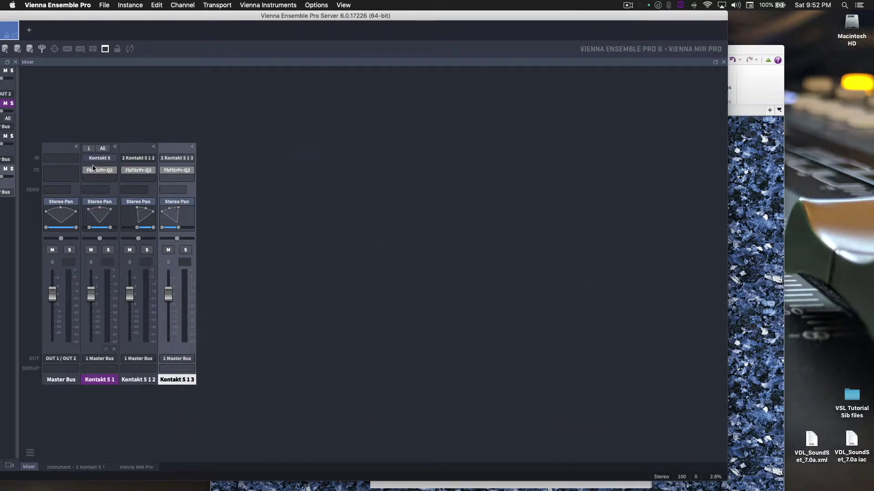
Rename channel Kontakt 5 1 to 'Kontakt VDL/ Snare output'
right_click(99, 380)
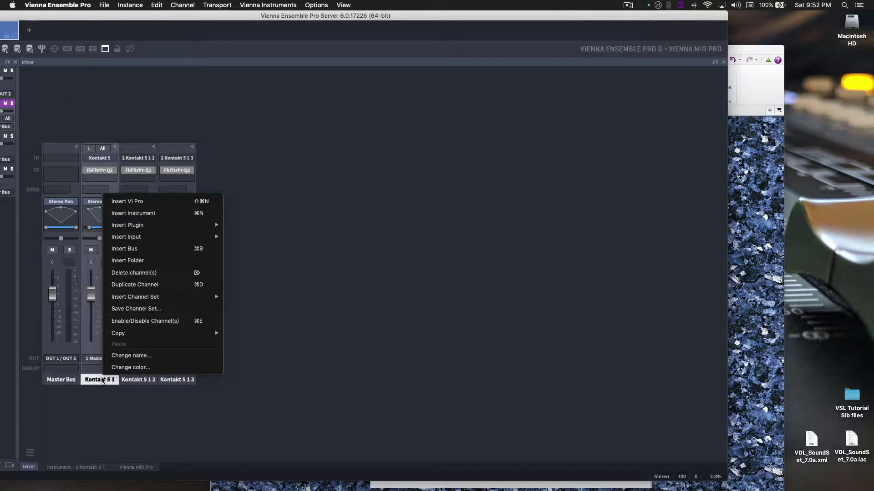
click(125, 356)
text(Kontakt VDL/ Snare output)
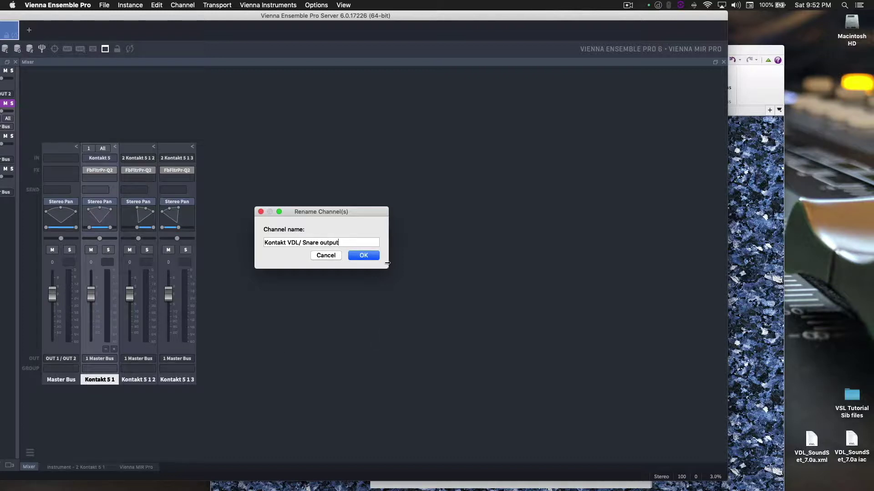
click(365, 257)
Rename channel Kontakt 5 1 2 to 'Tenor Out'
click(148, 380)
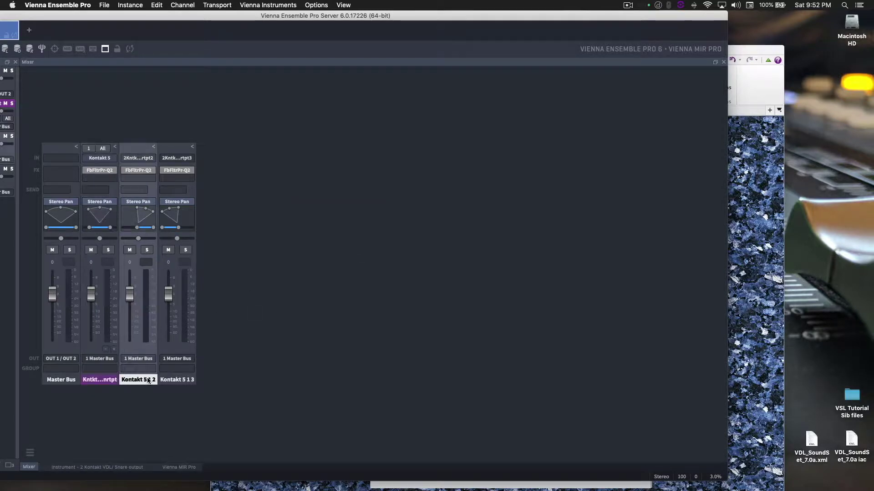
right_click(148, 379)
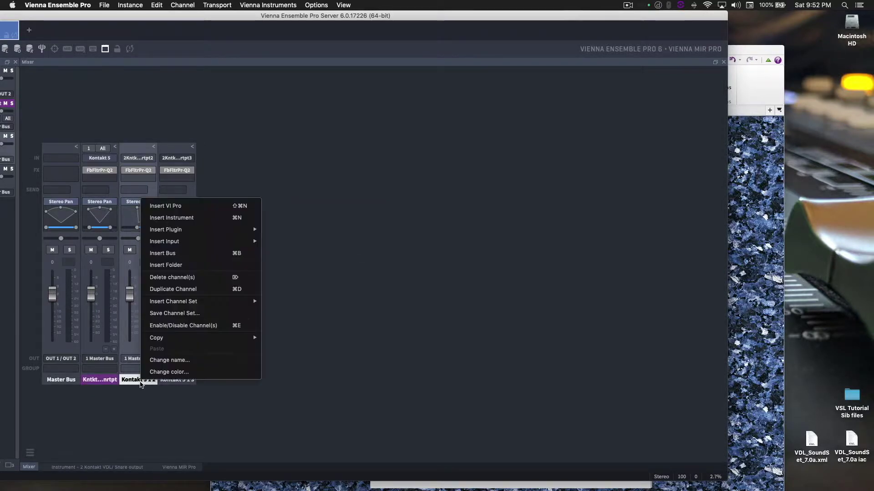
click(171, 360)
text(Tenor Out)
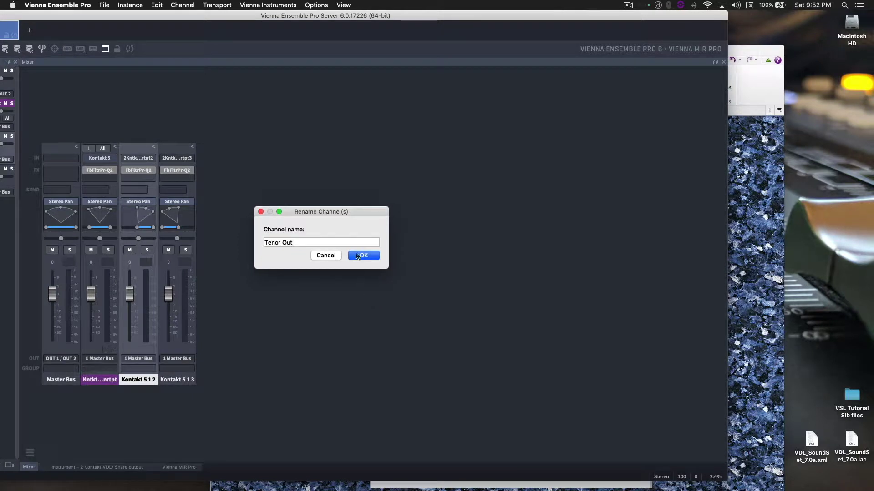
click(358, 257)
Rename channel Kontakt 5 1 3 to 'Bass Out' and reveal the Channels panel
click(189, 379)
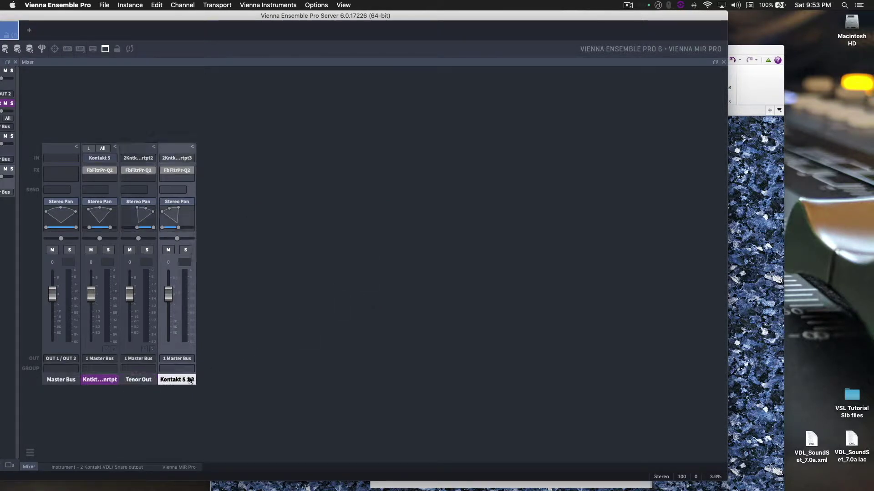
right_click(190, 380)
click(219, 356)
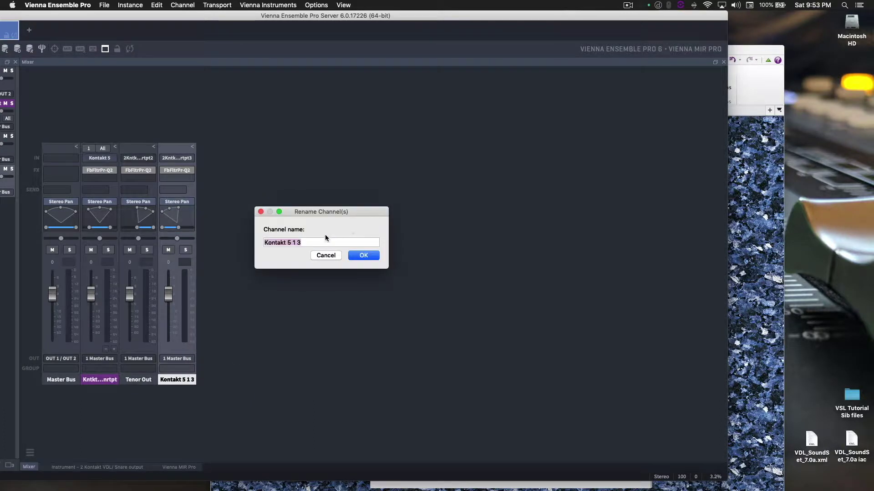
text(Bass Out)
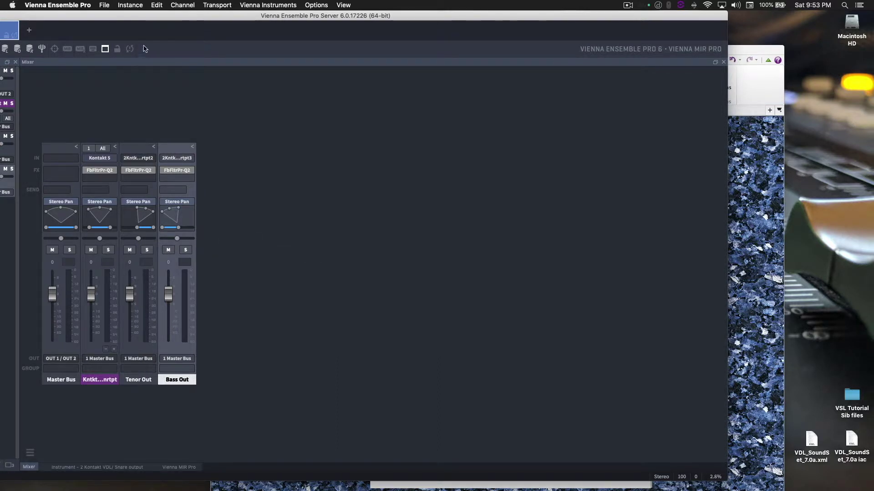
drag(143, 15, 234, 16)
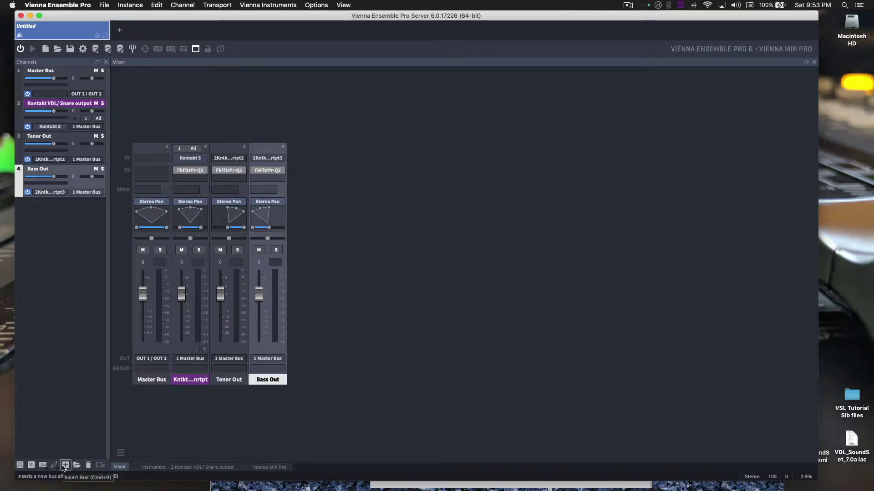
Add a new bus, Channel 1, with a FabFilter Pro-C 2 compressor insert
click(65, 466)
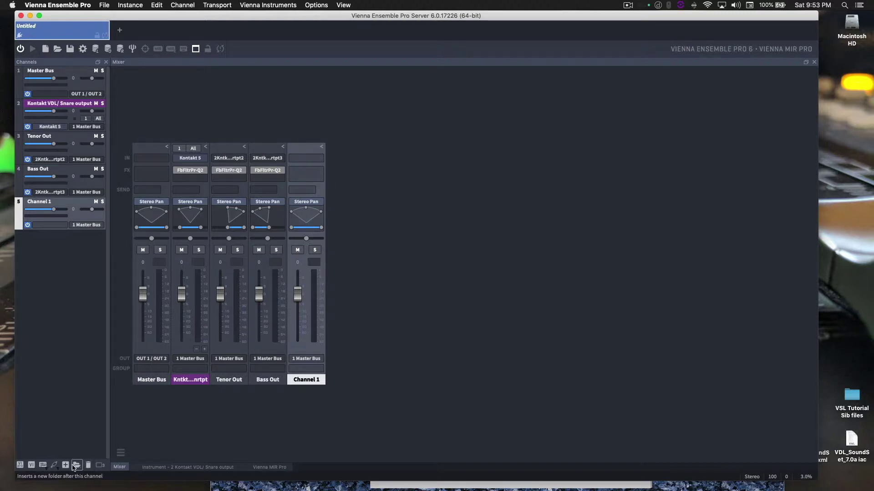
click(318, 176)
mouse_move(377, 243)
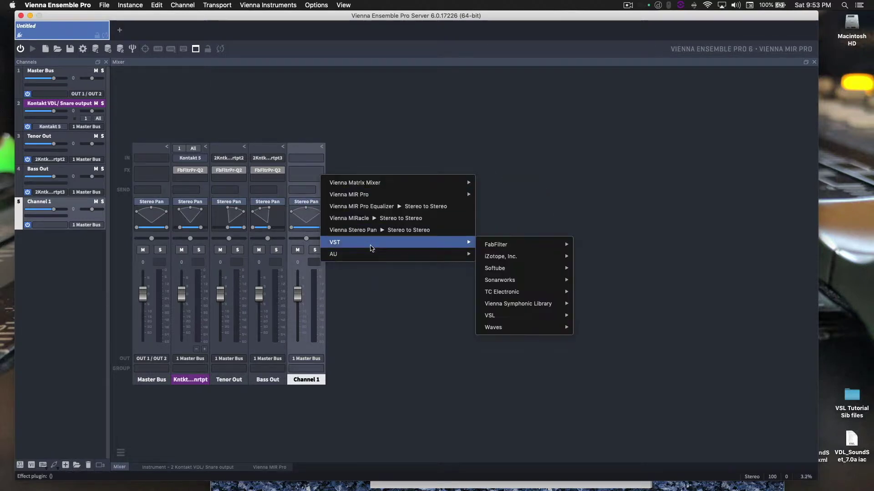
mouse_move(528, 245)
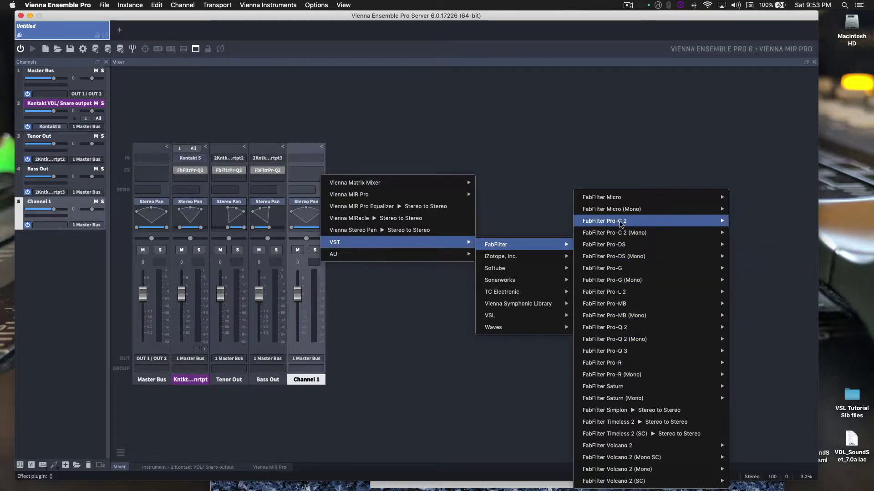
click(621, 222)
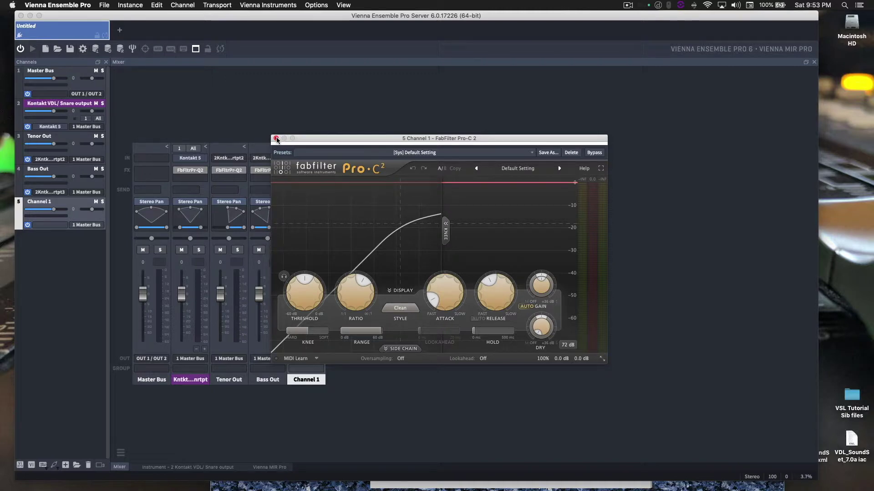
click(277, 139)
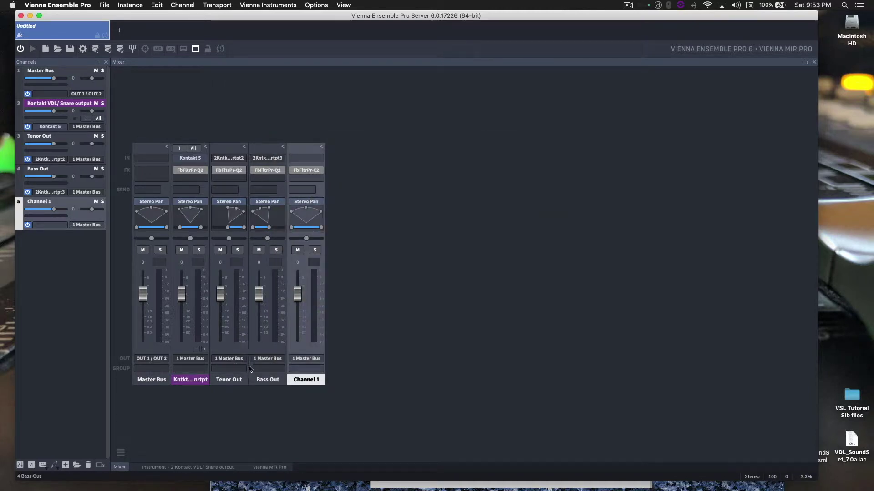
Route the snare, Tenor Out and Bass Out channels into bus 5, Channel 1
click(203, 362)
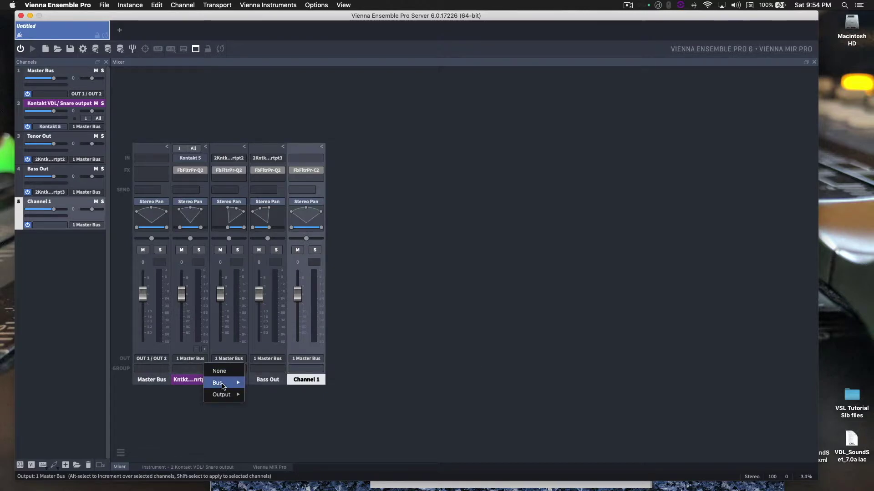
mouse_move(223, 386)
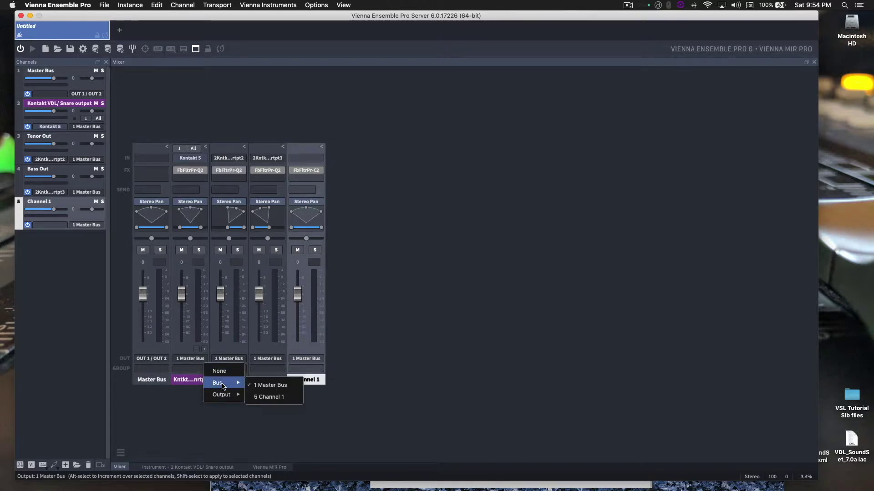
click(271, 397)
click(243, 360)
mouse_move(257, 384)
click(300, 397)
click(285, 359)
mouse_move(303, 395)
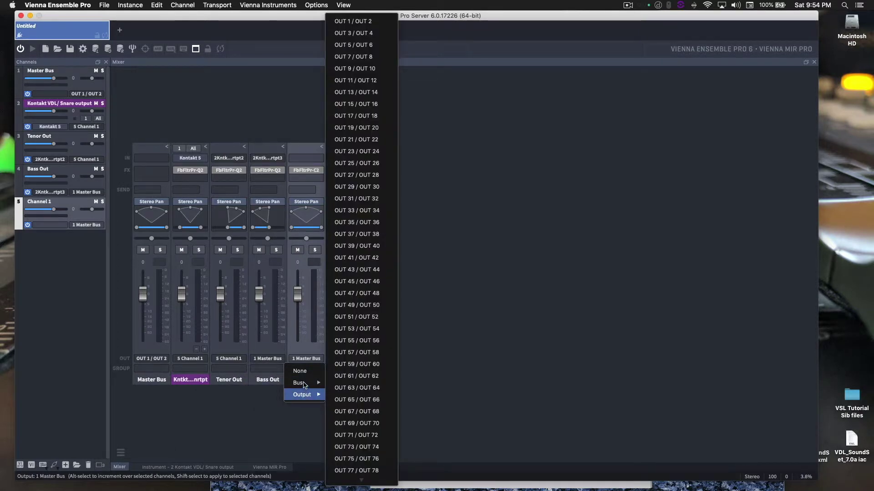
click(346, 399)
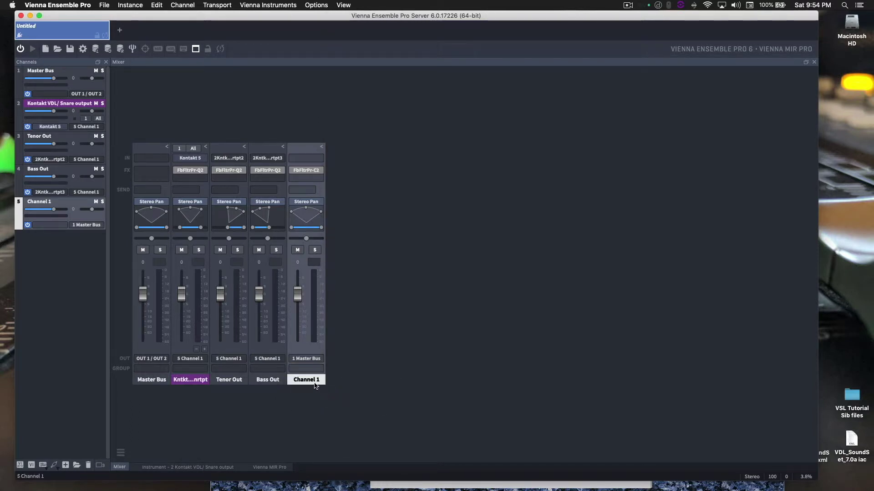
Rename Channel 1 to Drumline Bus
right_click(314, 384)
click(353, 361)
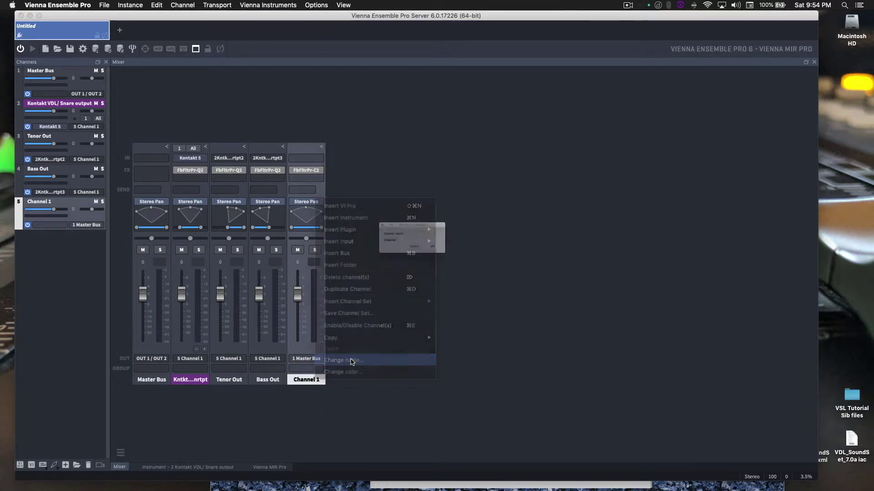
text(Drumline Bus)
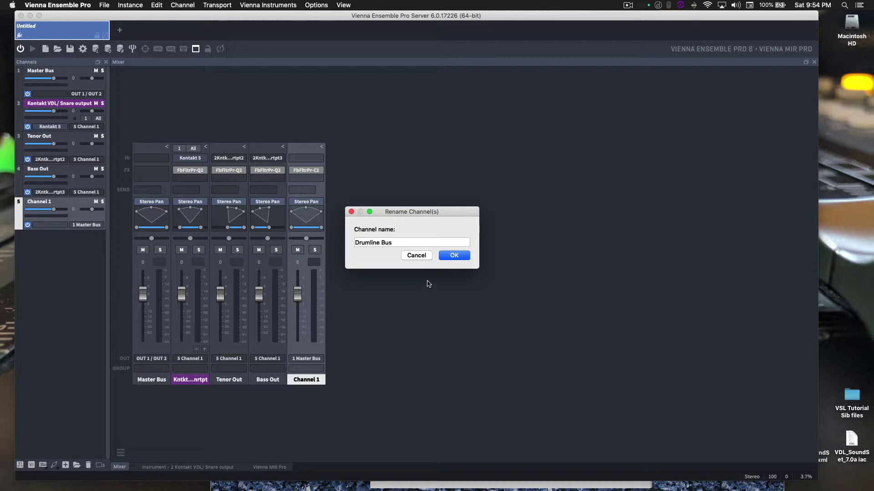
click(454, 255)
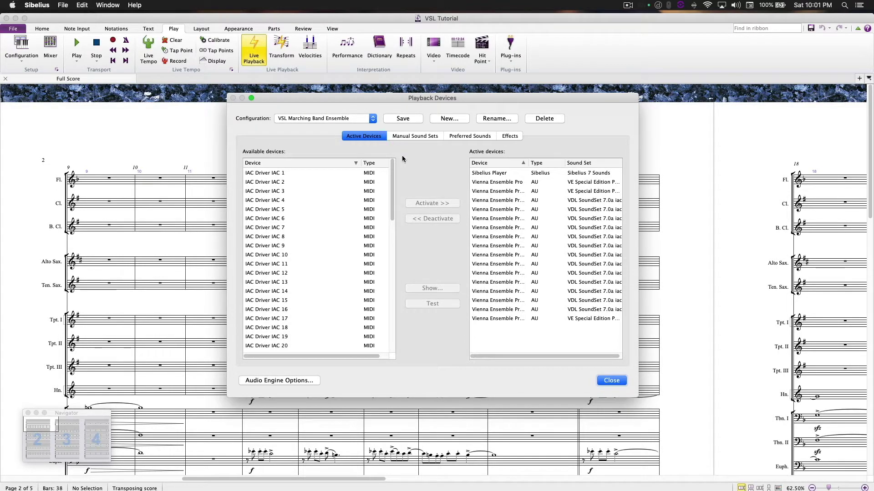
Enlarge the Playback Devices window and widen the Device column
drag(635, 393, 691, 417)
drag(557, 163, 586, 163)
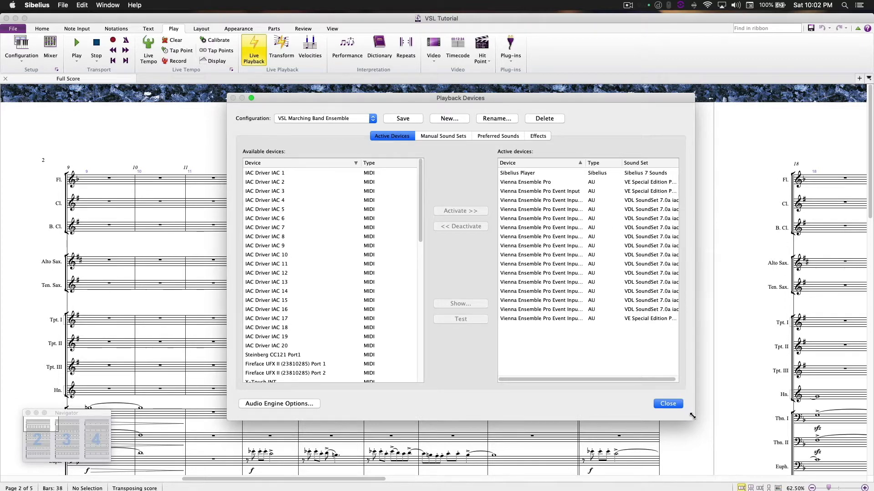
drag(694, 421, 726, 432)
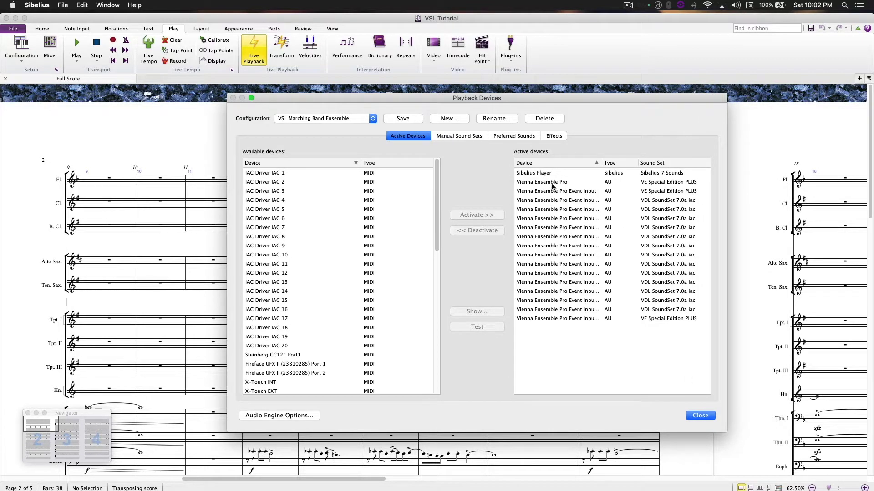
Inspect the Vienna Ensemble Pro device and its Event Input devices in the Active devices list
click(524, 183)
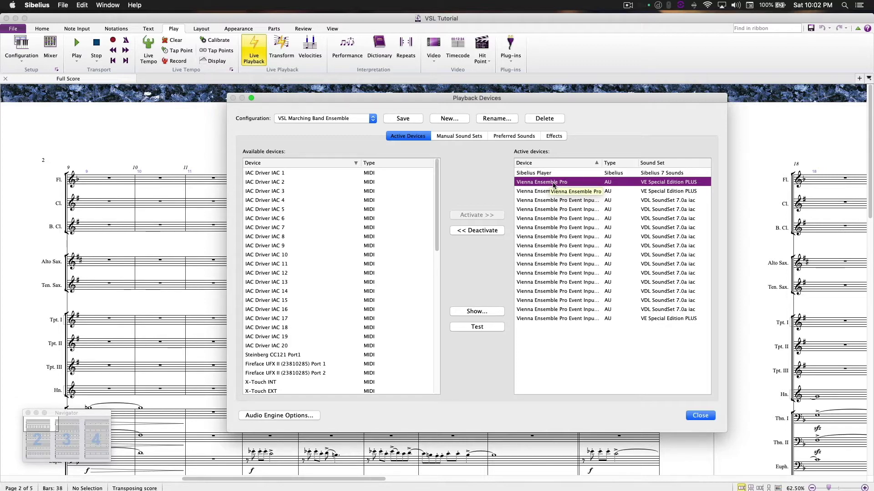
click(545, 192)
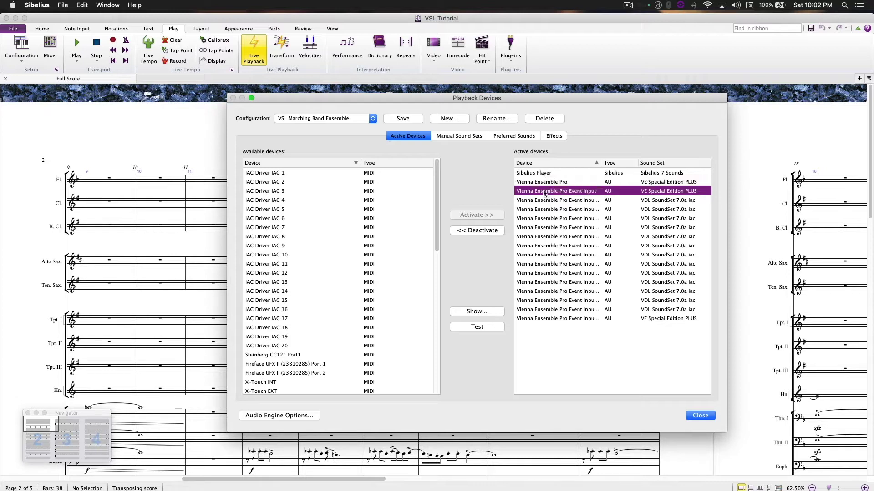
click(543, 202)
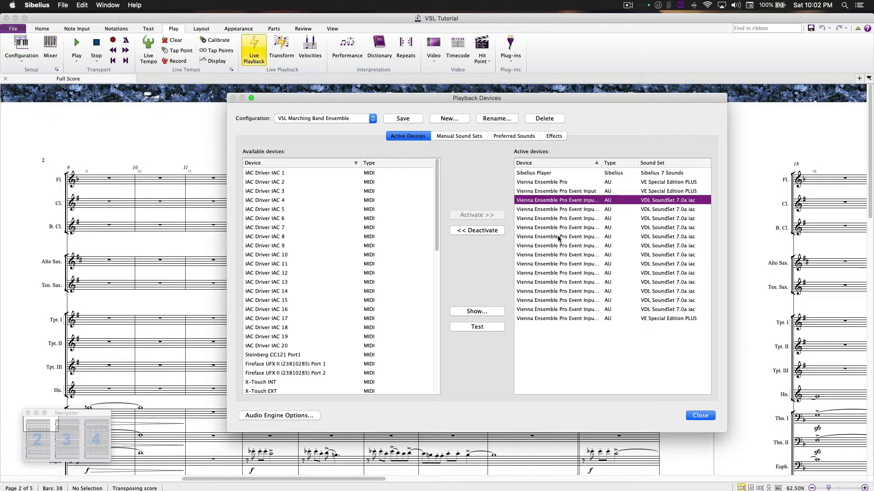
click(566, 212)
click(567, 235)
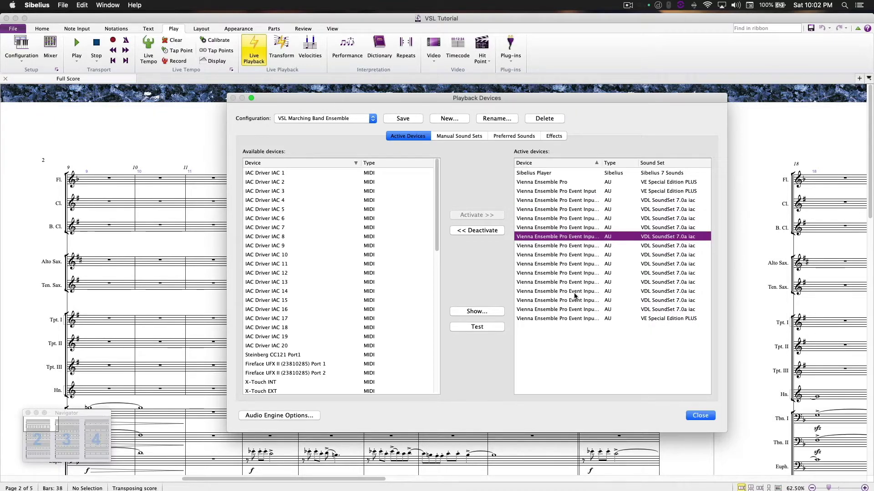
drag(575, 295, 573, 275)
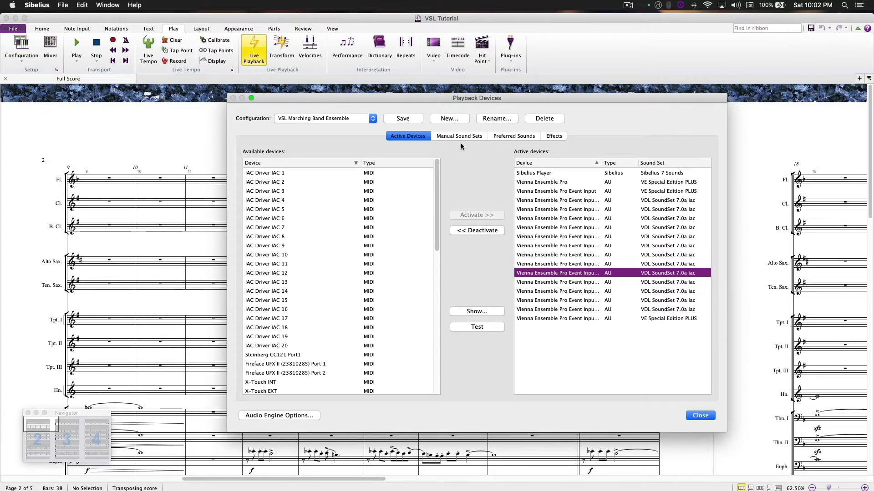
click(551, 183)
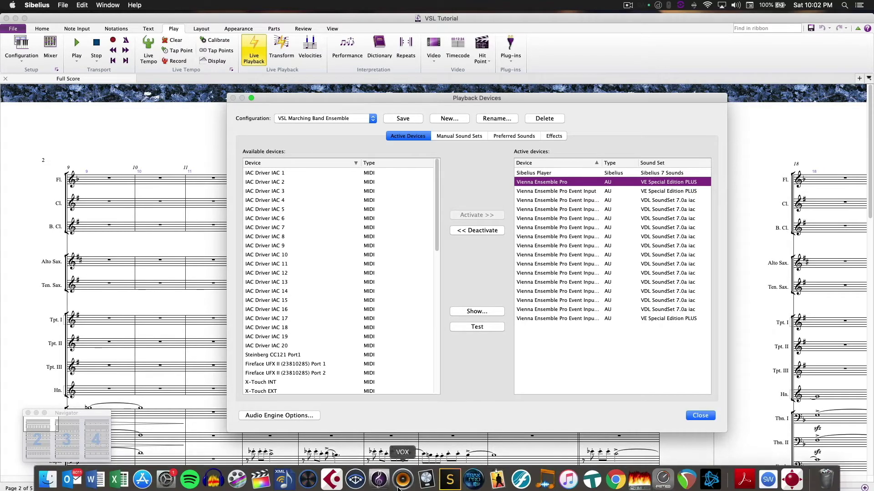
In Vienna Ensemble Pro, expand the Woodwinds and Brass folders and scroll through the channel list
click(355, 483)
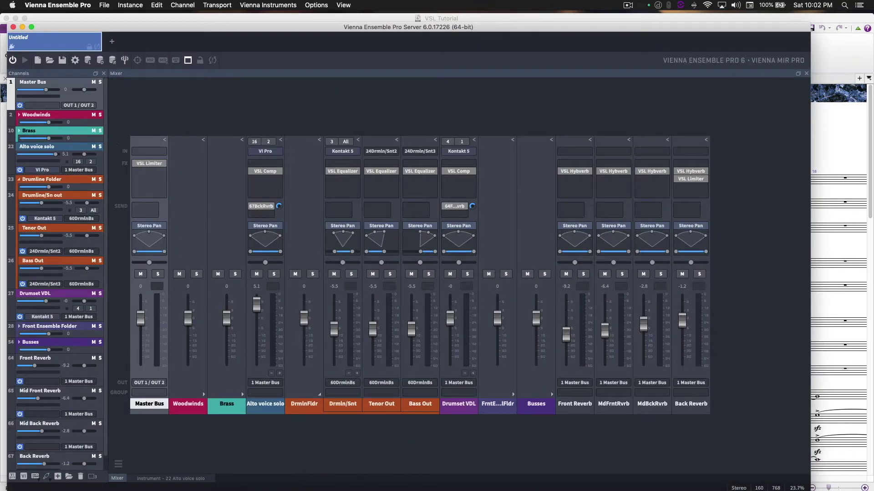
click(20, 116)
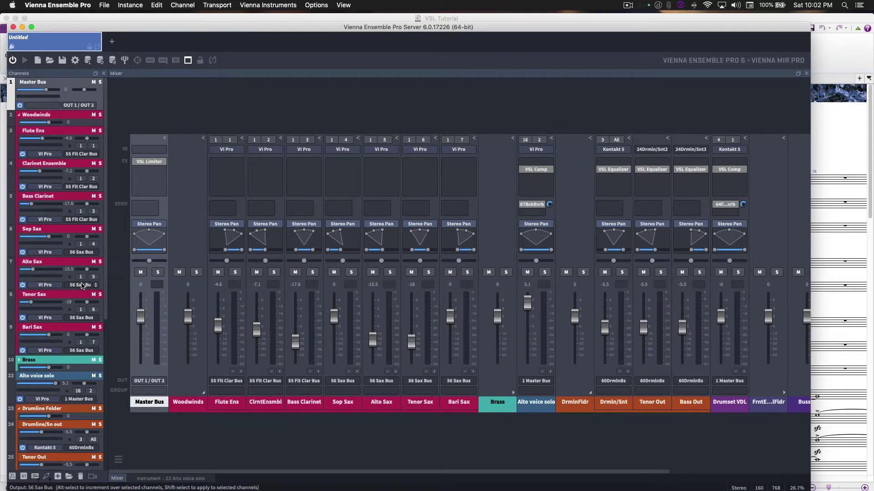
click(19, 361)
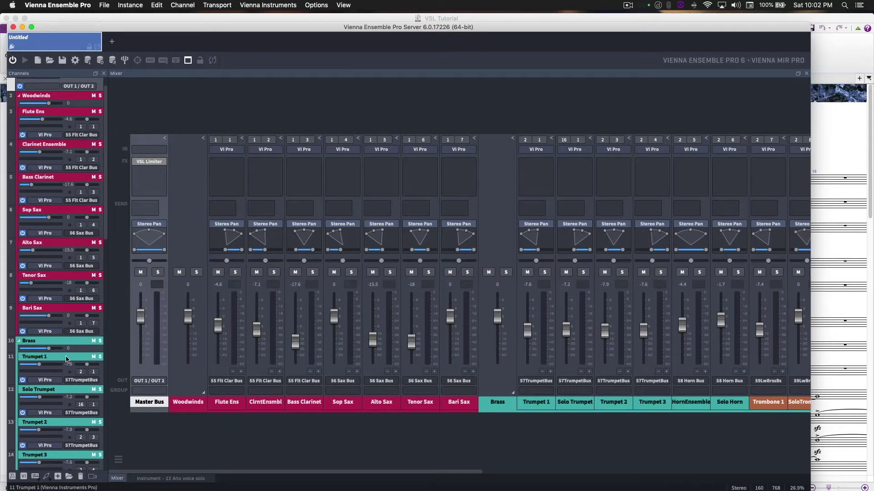
scroll(68, 373, down, 7)
scroll(86, 399, down, 8)
scroll(82, 399, down, 3)
click(20, 386)
click(20, 386)
scroll(68, 388, down, 2)
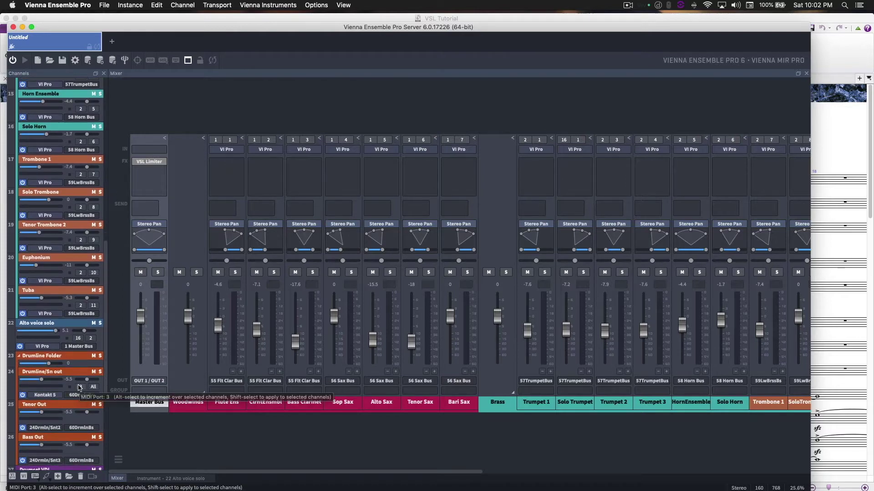
scroll(80, 387, up, 9)
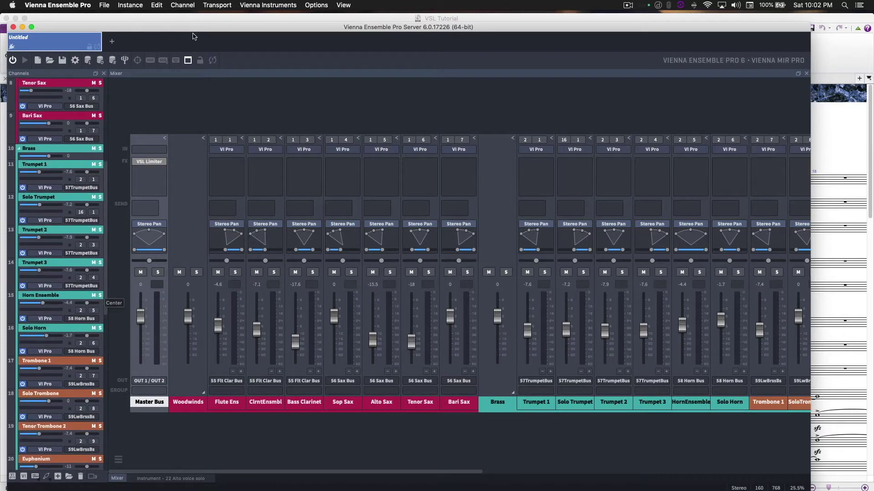
scroll(41, 174, down, 3)
scroll(42, 174, down, 15)
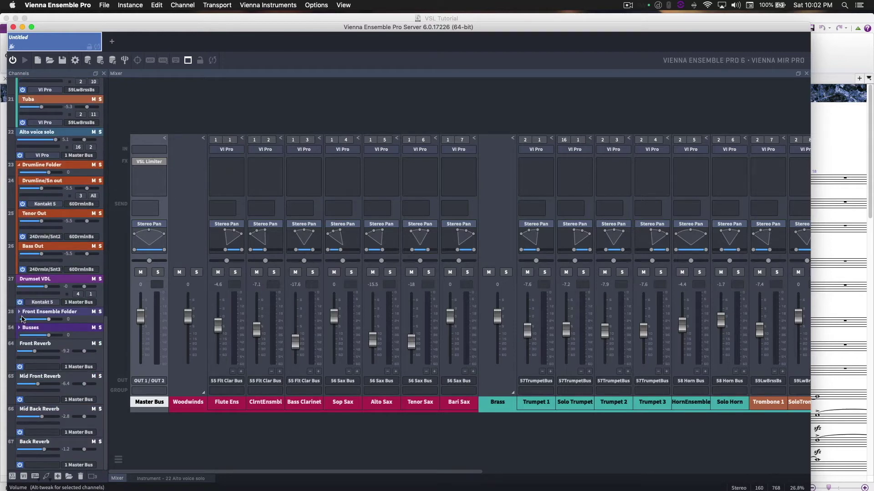
Expand the Front Ensemble, Marimba 1 and Marimba 2 folders and open Marimba 1 VDL's Kontakt instrument
click(19, 312)
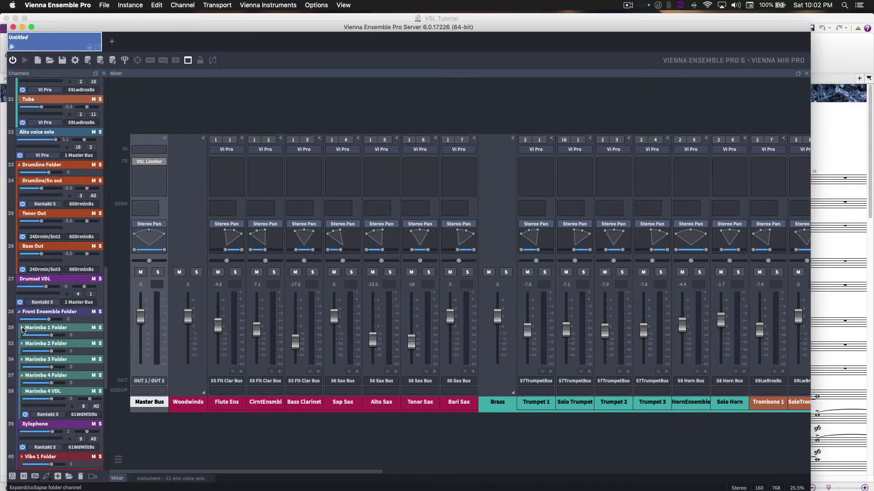
click(22, 329)
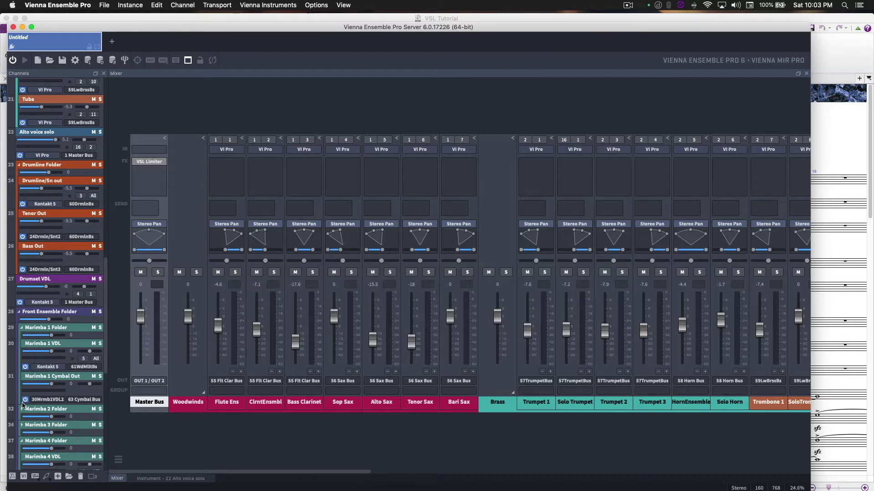
click(22, 409)
scroll(28, 400, down, 3)
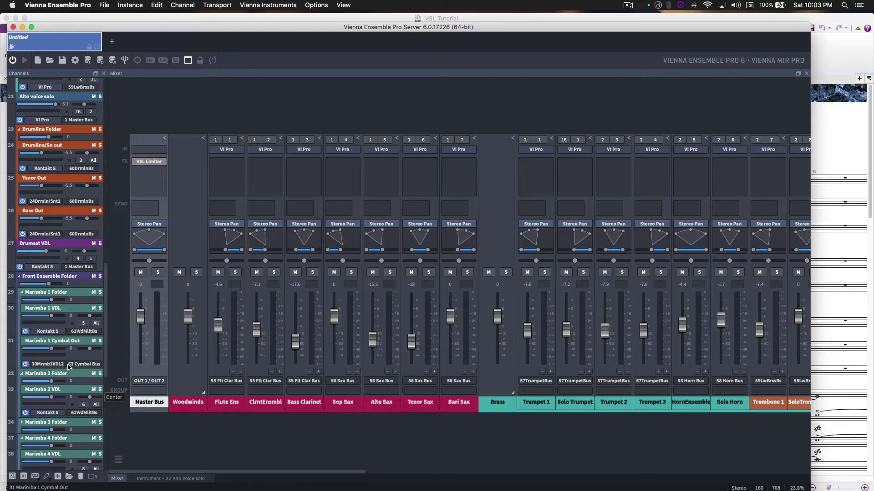
click(48, 331)
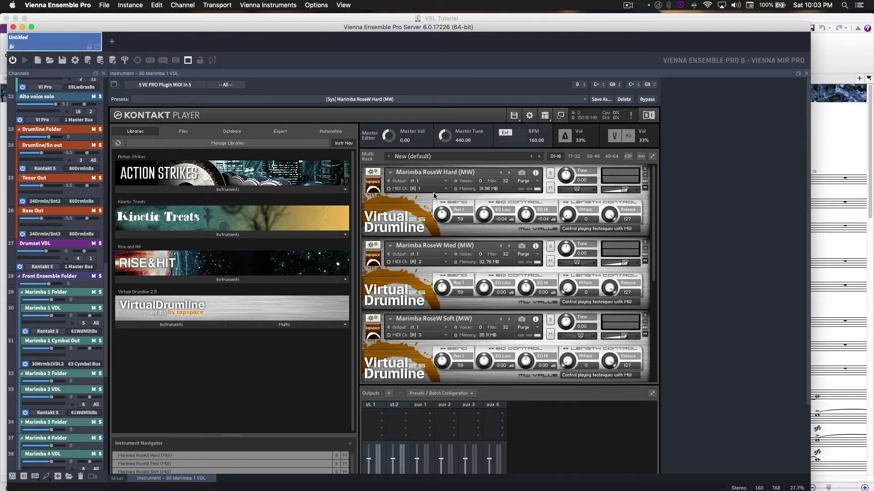
scroll(402, 275, down, 2)
scroll(401, 275, down, 5)
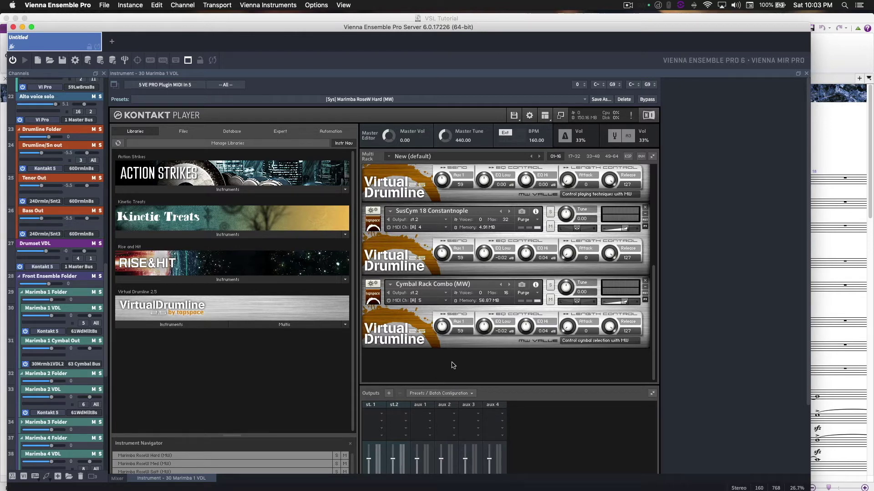
scroll(439, 366, up, 6)
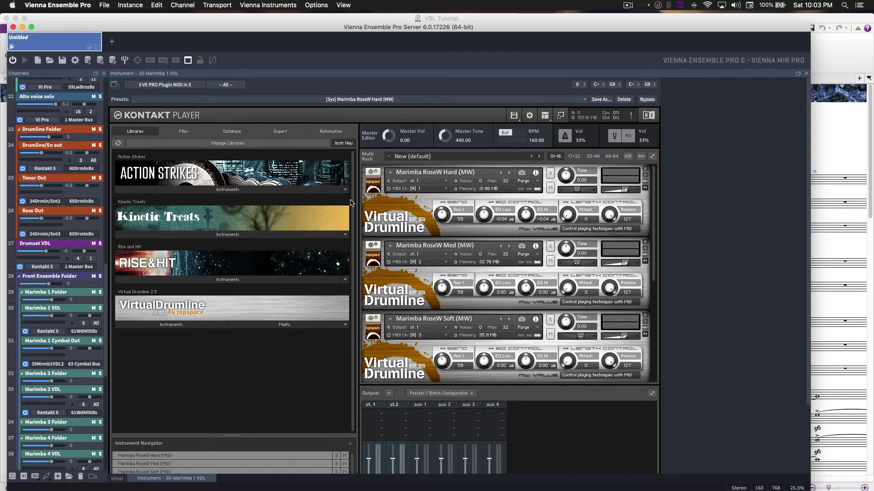
drag(282, 33, 277, 21)
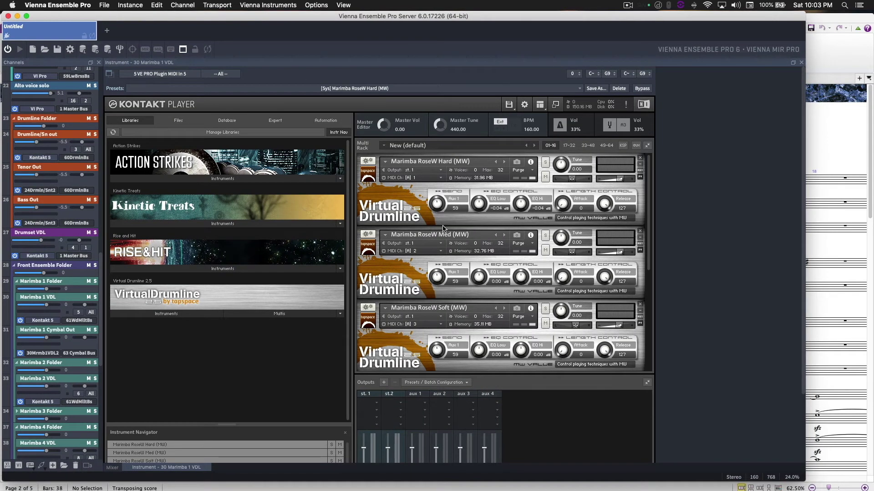